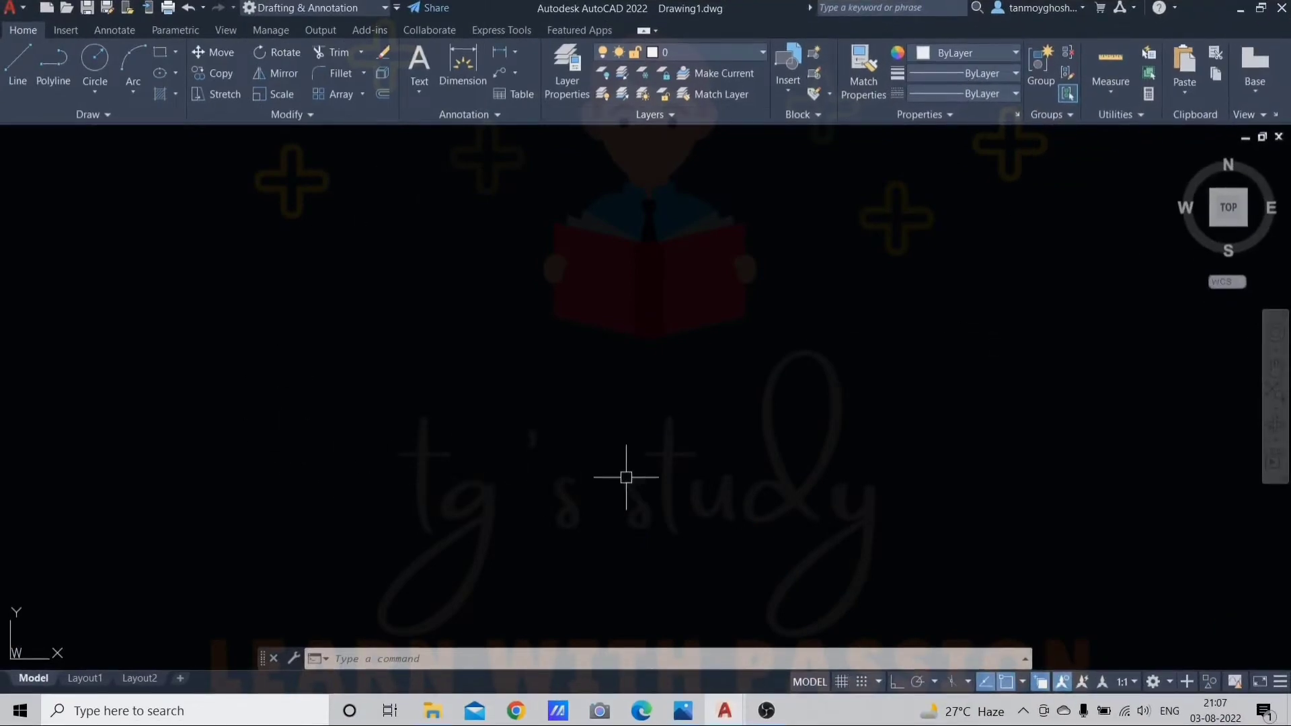
Step: Set the length precision of the drawing units to 0 and switch to the 3D Modeling workspace
type("N")
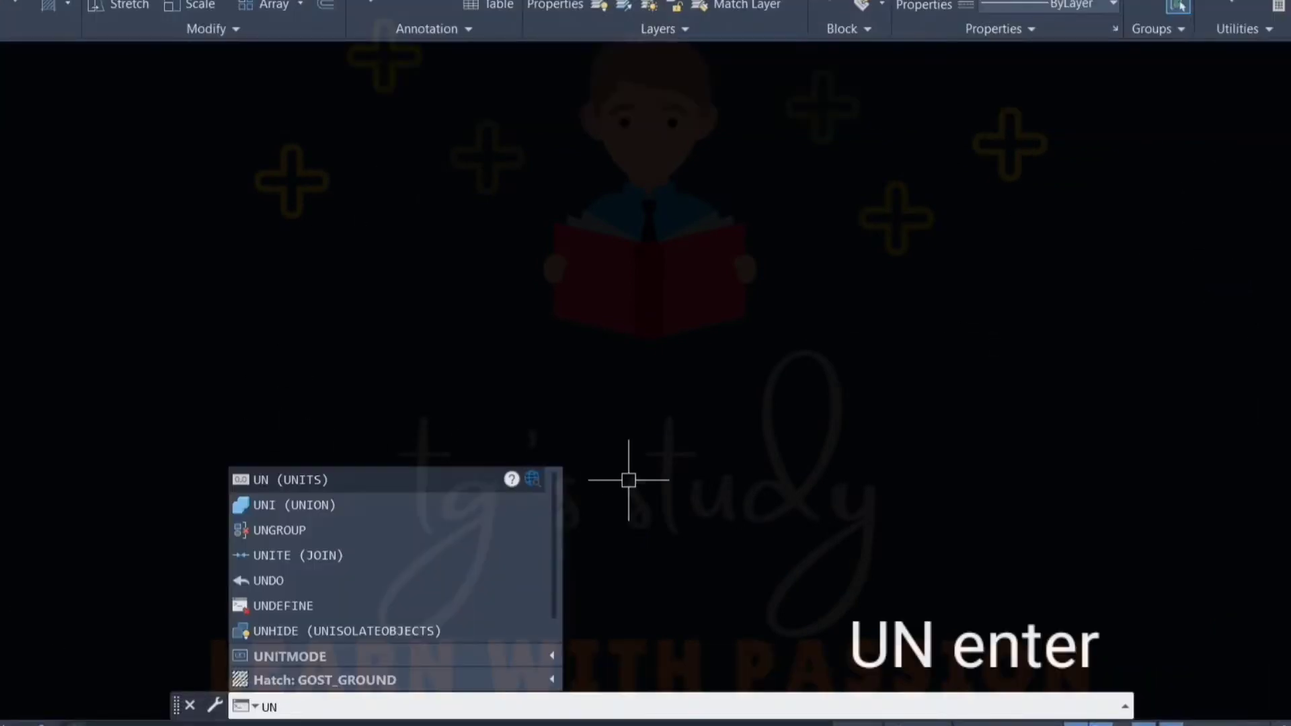
key("Return")
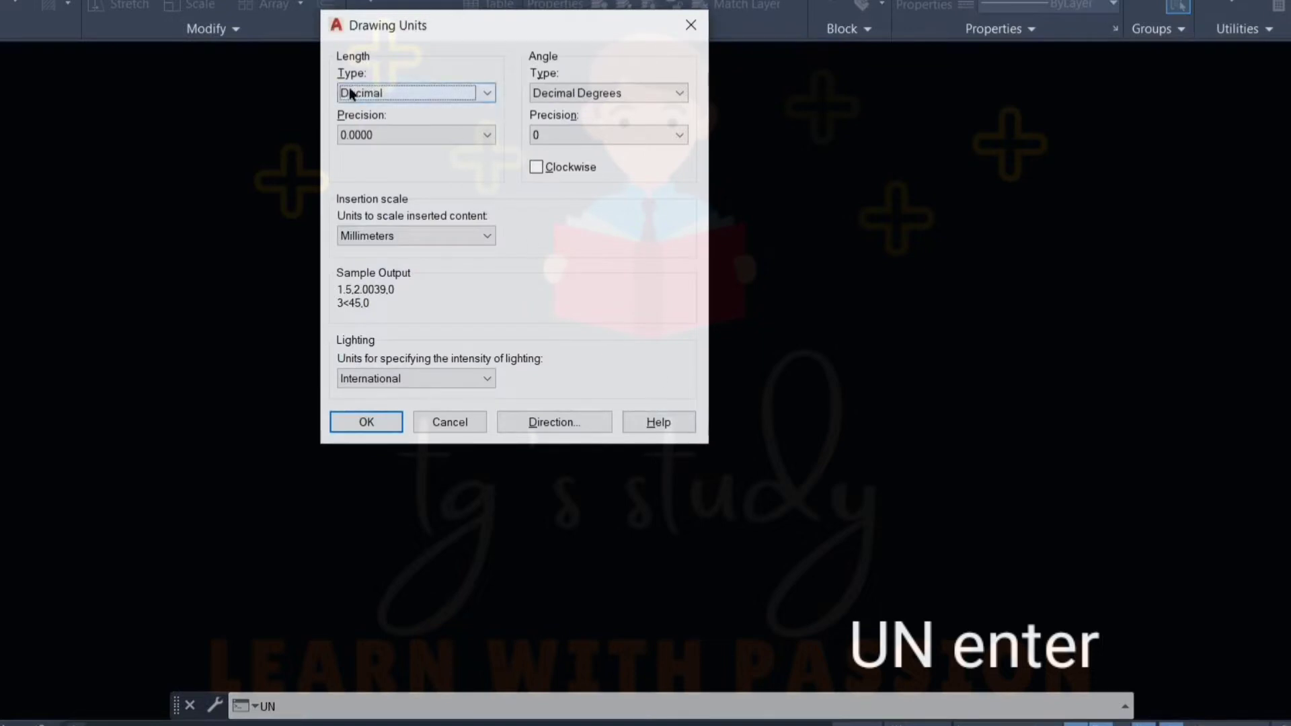
left_click(345, 137)
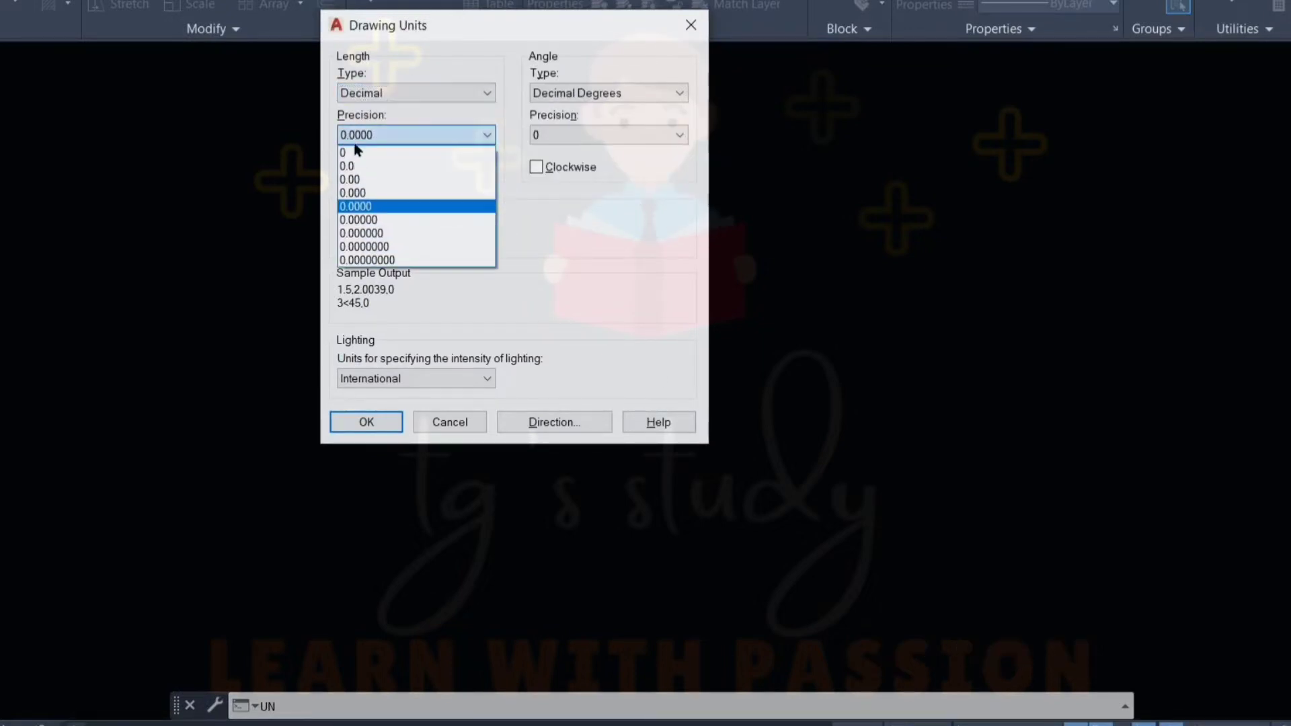
left_click(351, 155)
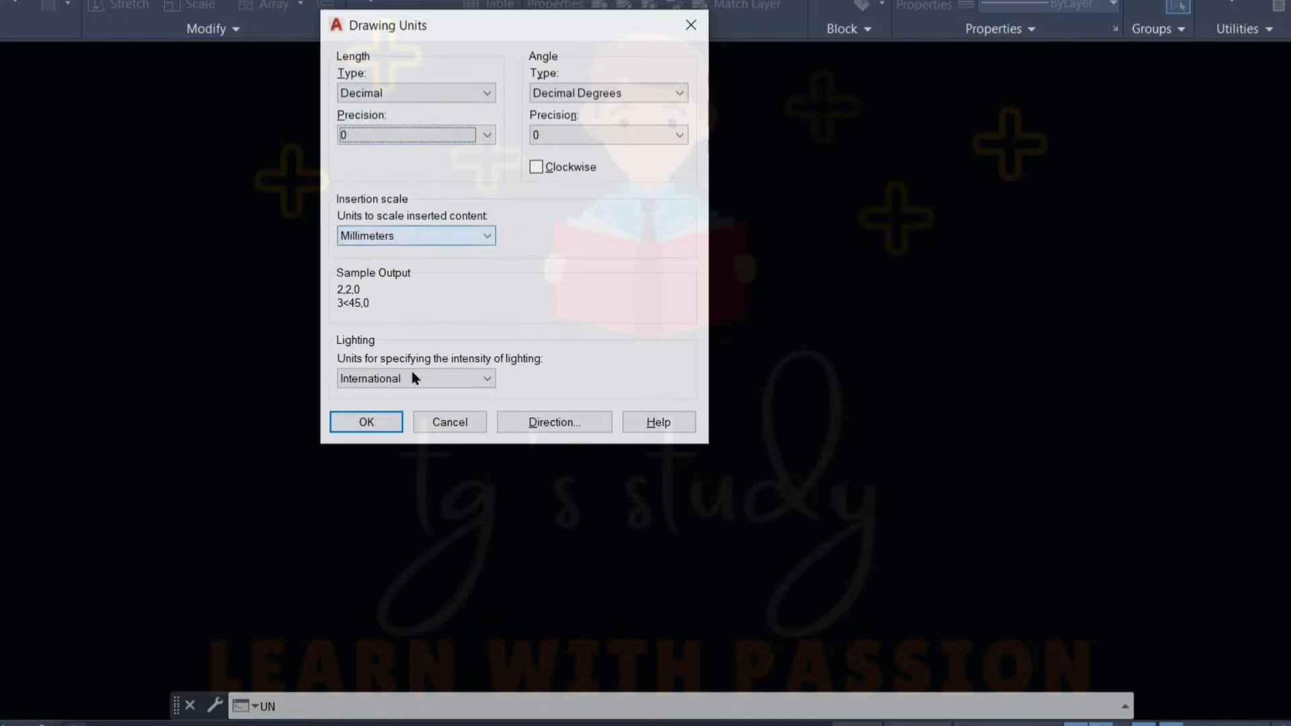
left_click(368, 423)
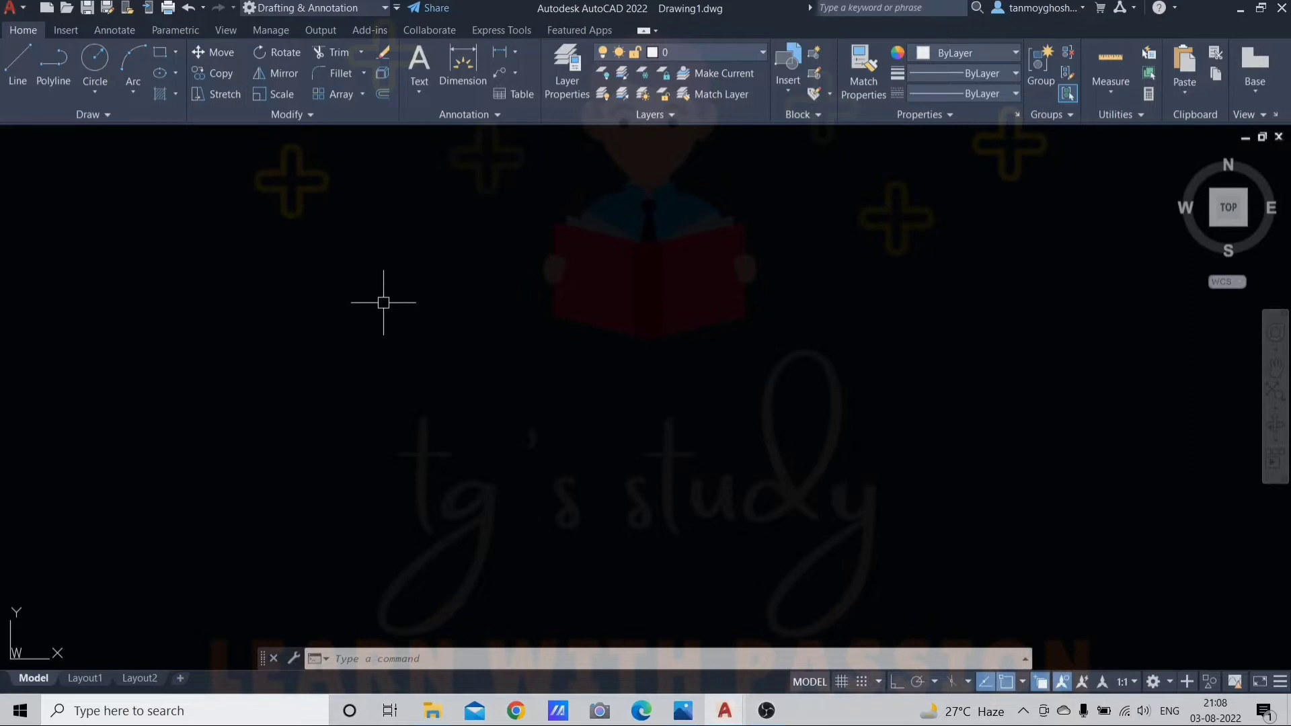
left_click(386, 7)
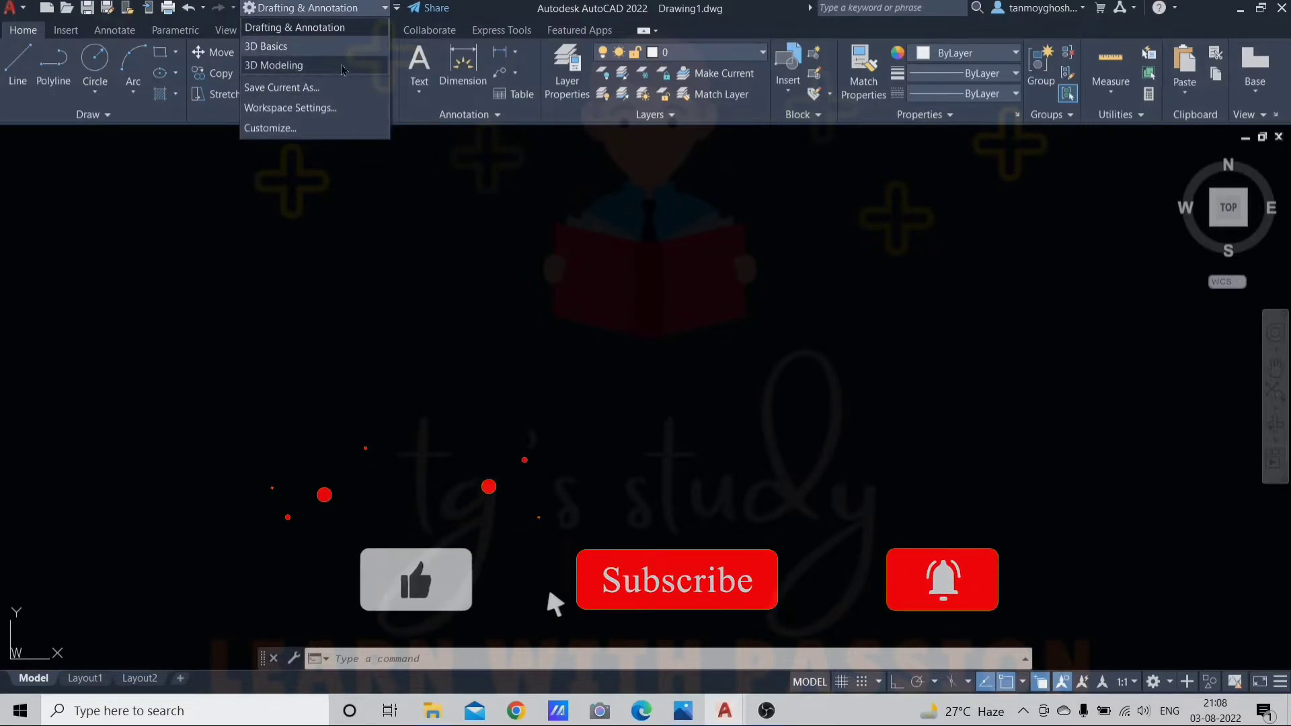
left_click(315, 65)
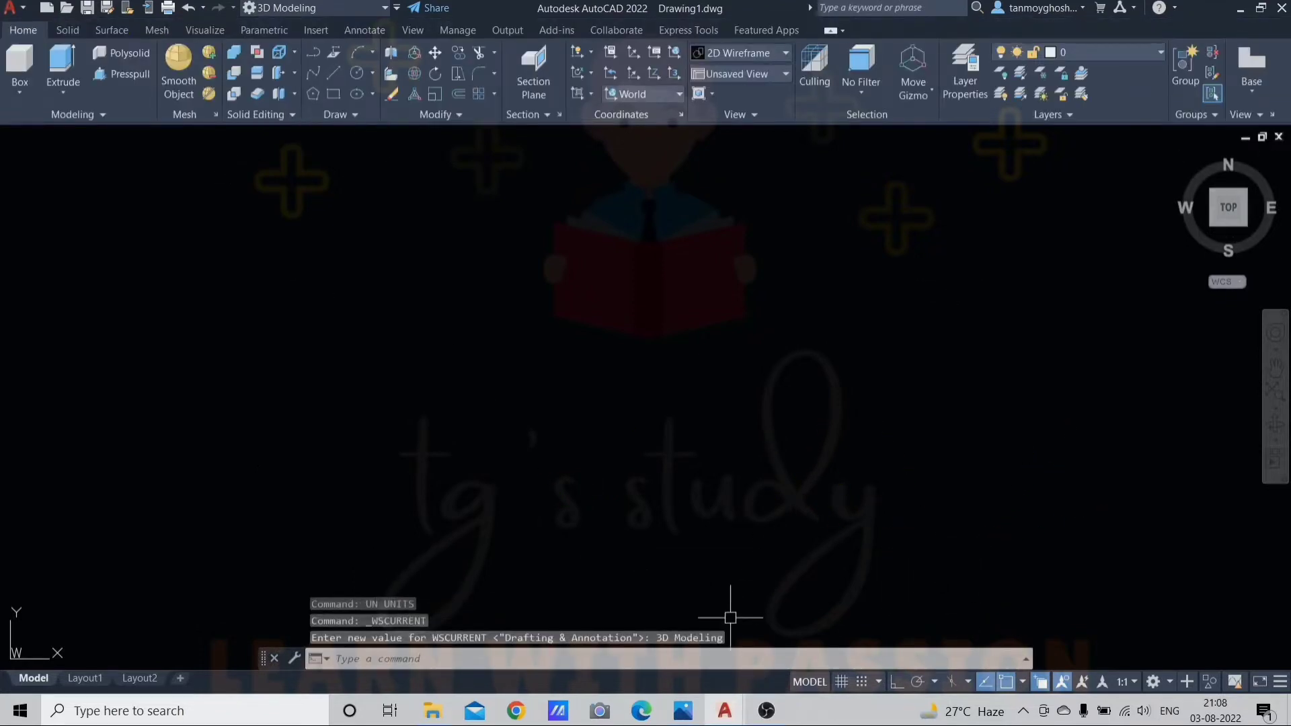
Step: Examine the stepped block in the reference images 6.png and 6_page-0001.jpg and its orthographic views in ISO TO ORTHO.dwg
left_click(683, 710)
left_click(765, 647)
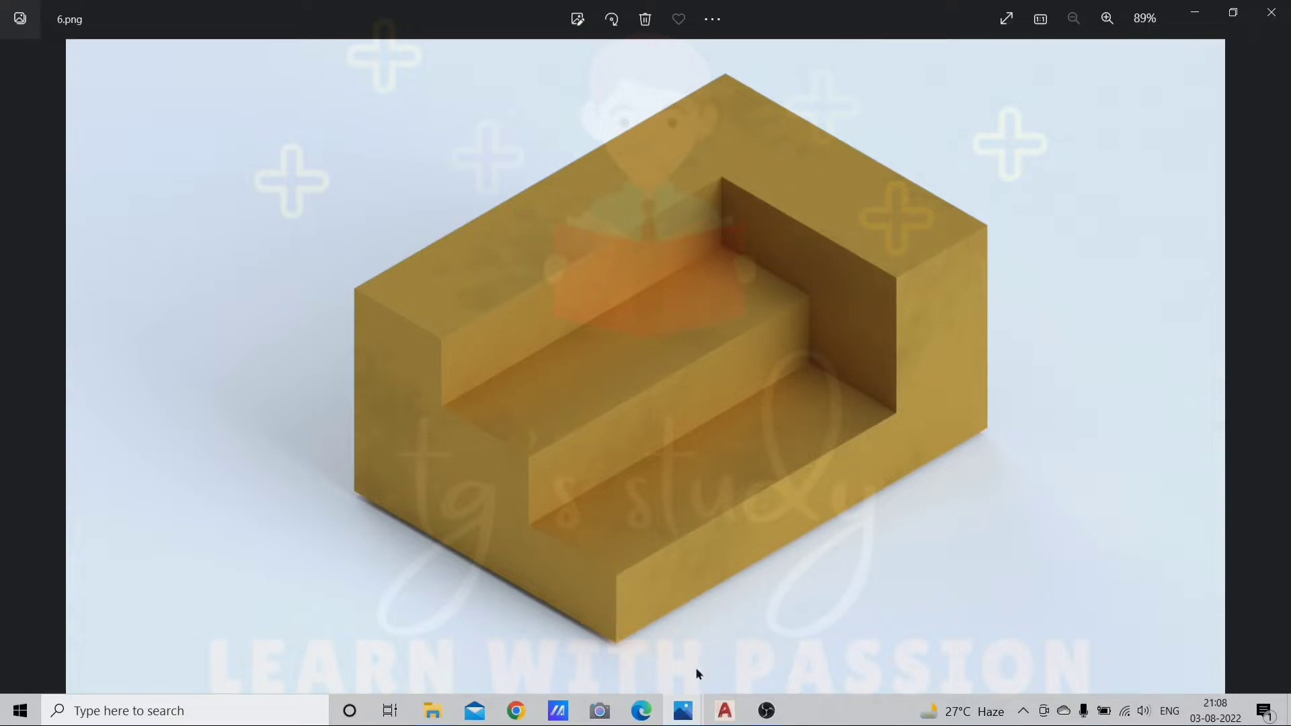
left_click(681, 716)
left_click(609, 639)
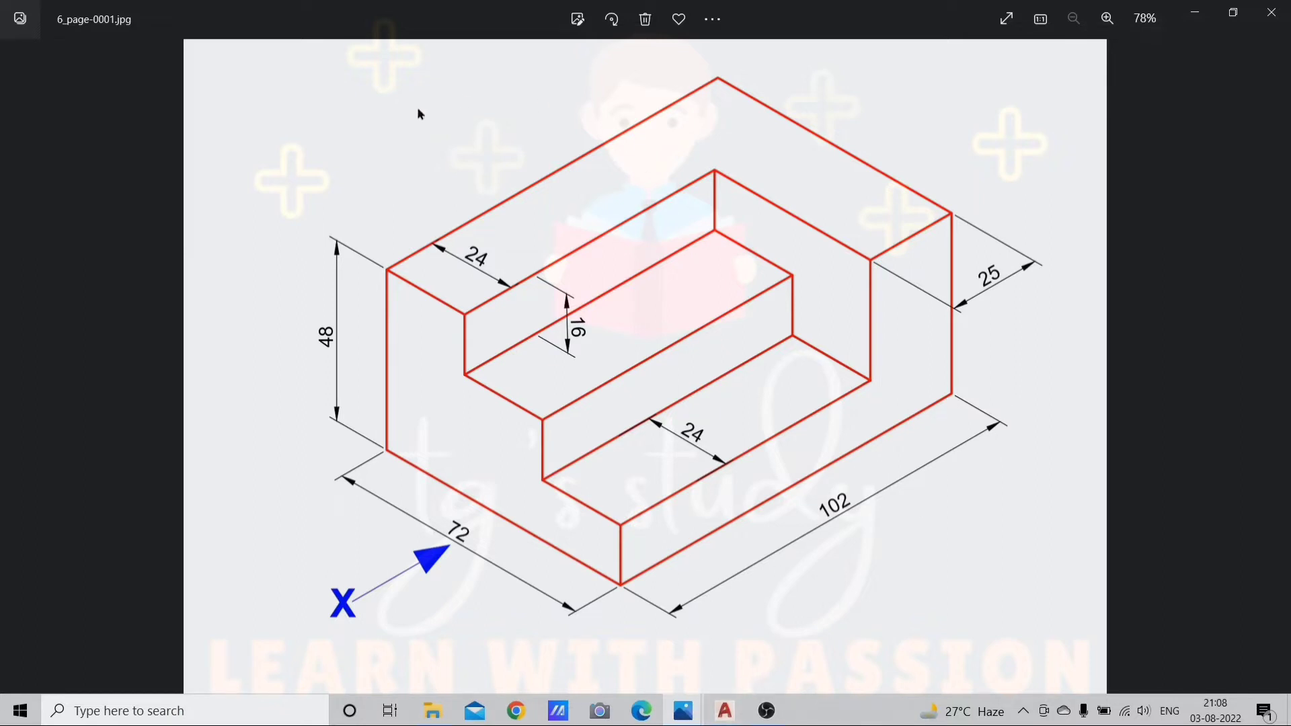
left_click(759, 585)
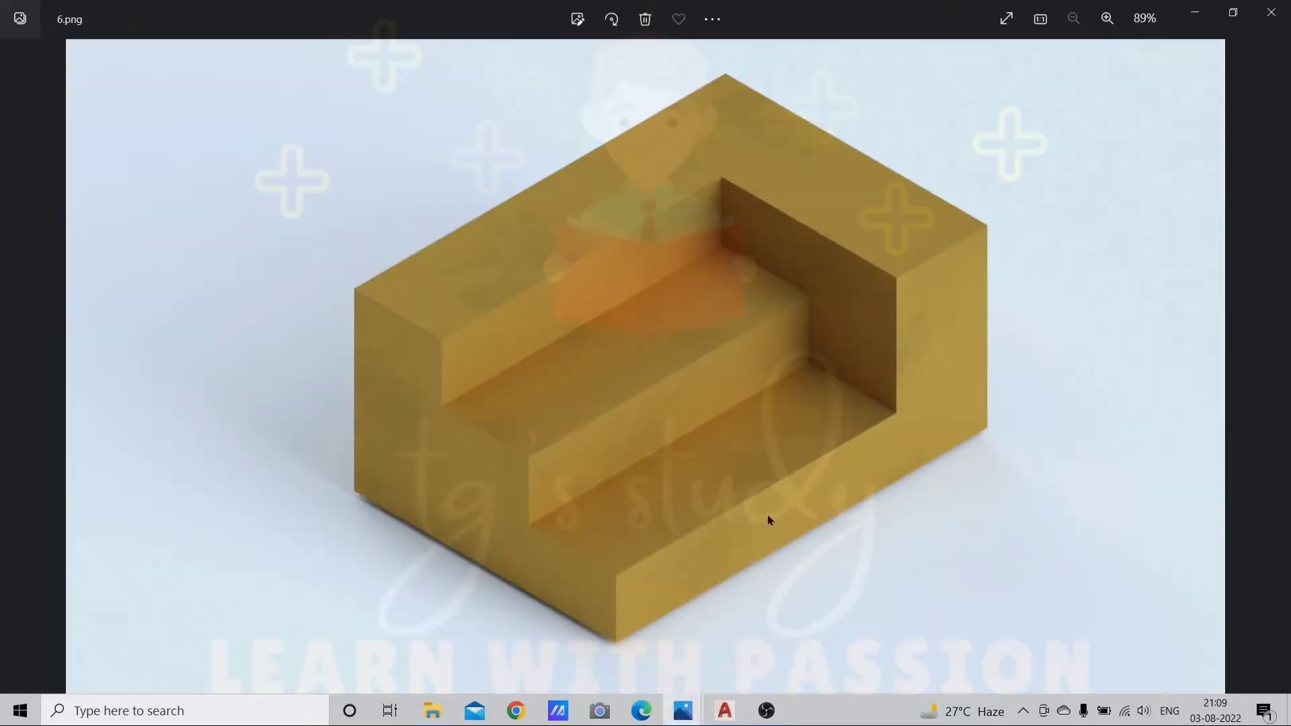
mouse_move(724, 714)
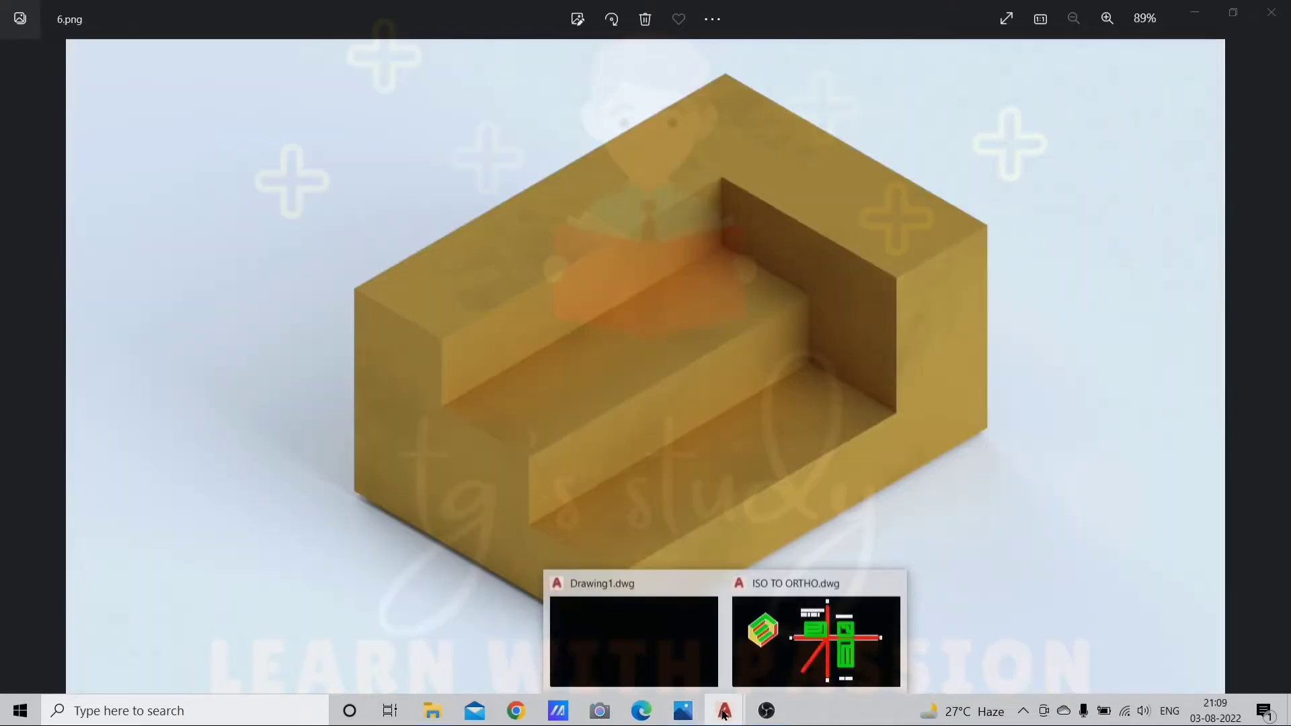
left_click(789, 665)
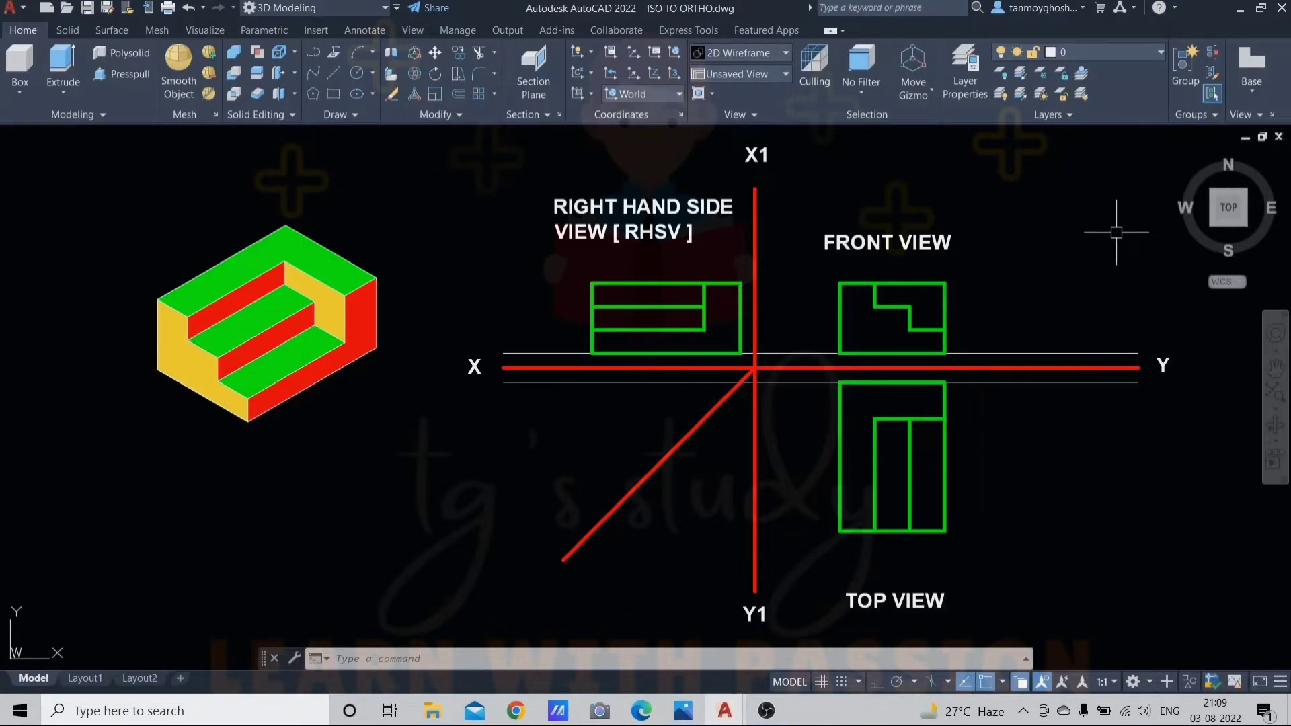
left_click(684, 715)
left_click(609, 618)
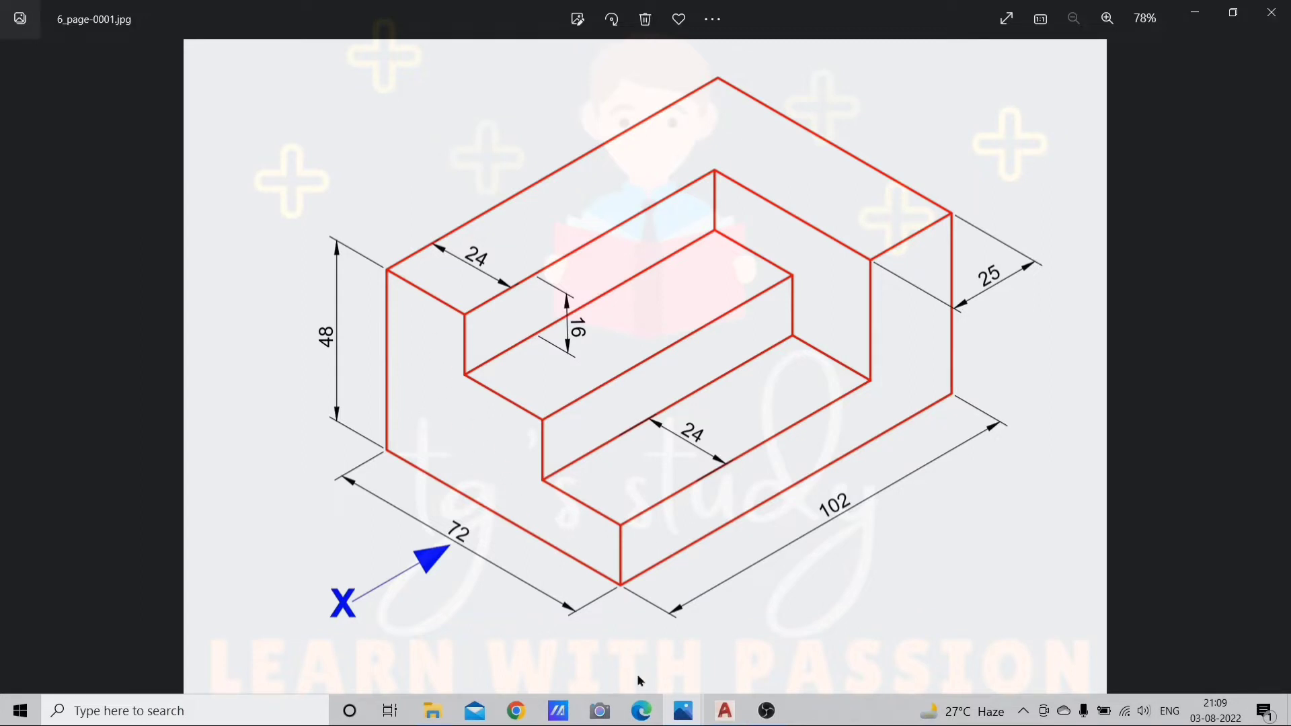
Step: Copy the complete front view geometry of the block from ISO TO ORTHO.dwg to the clipboard
mouse_move(725, 710)
left_click(769, 668)
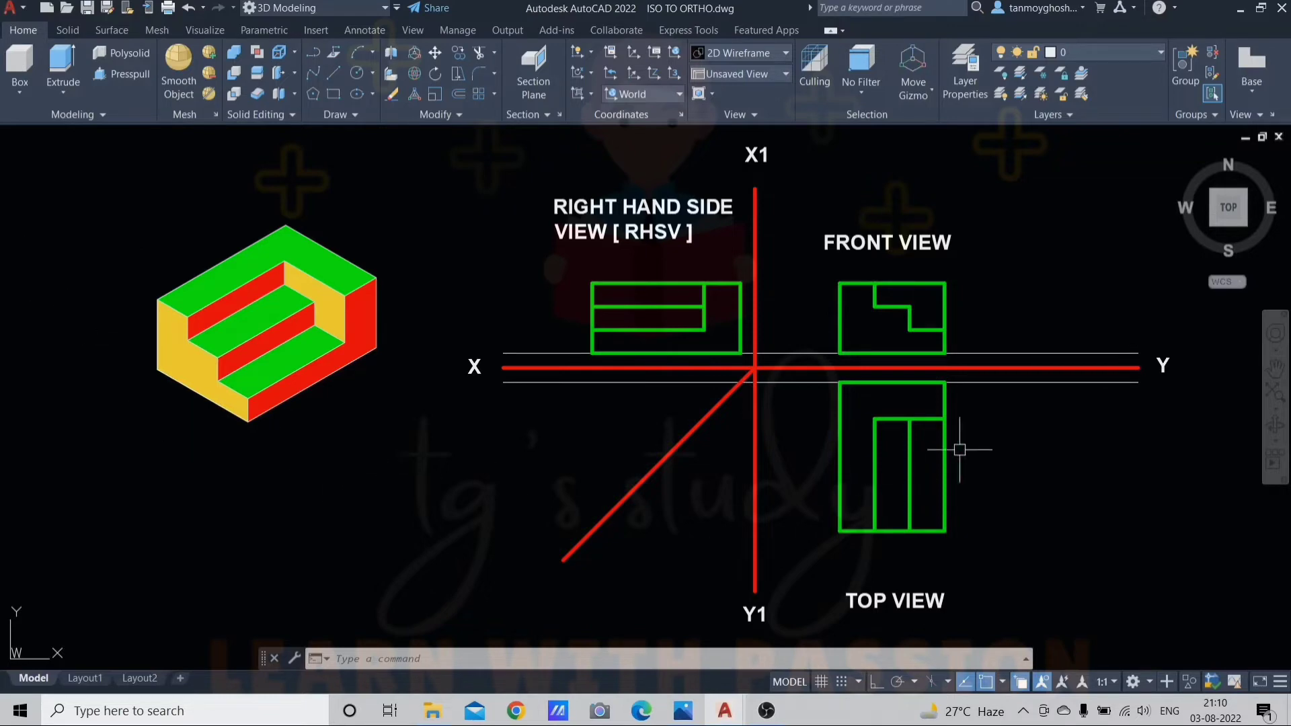
left_click(817, 267)
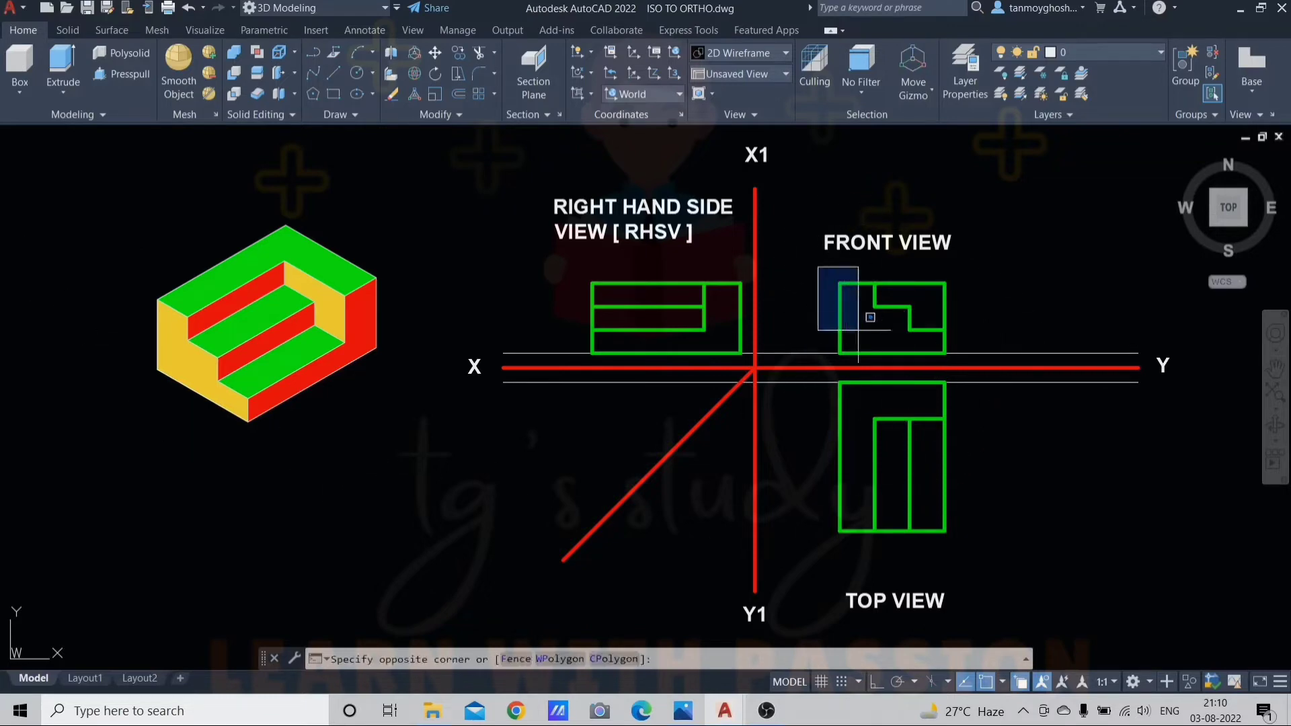
left_click(951, 358)
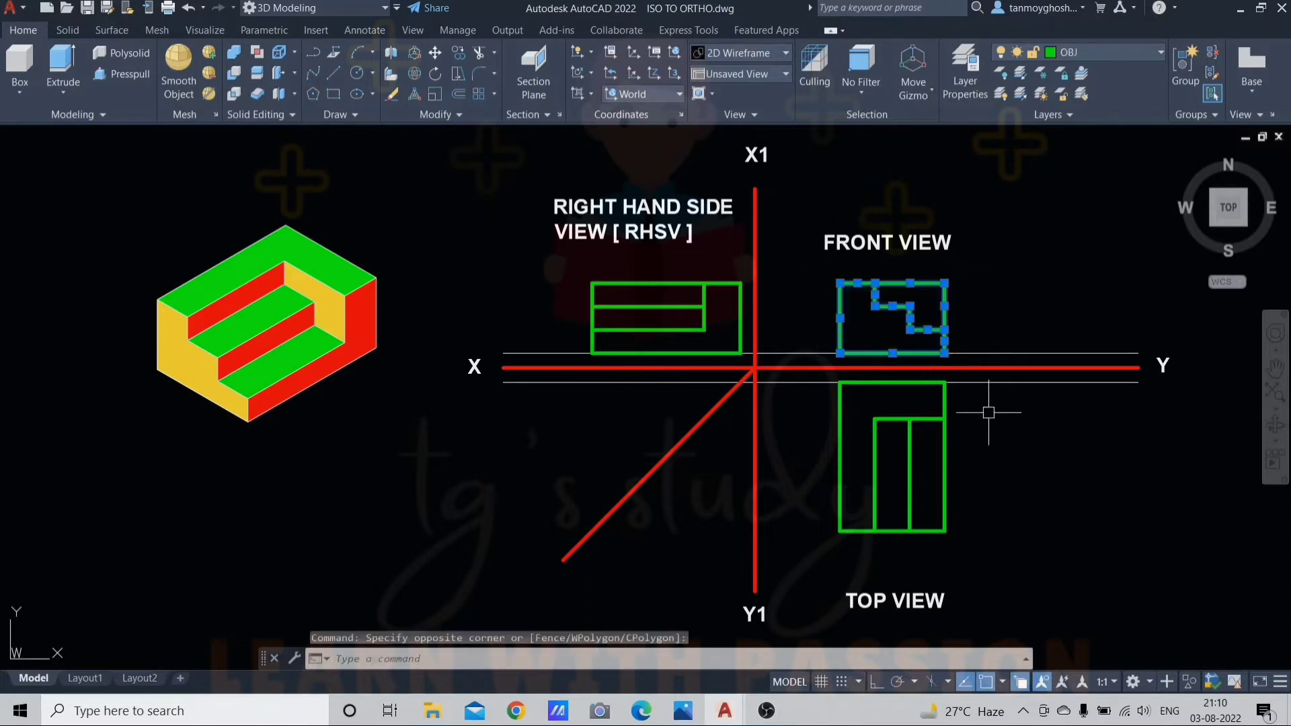
key("ctrl+c")
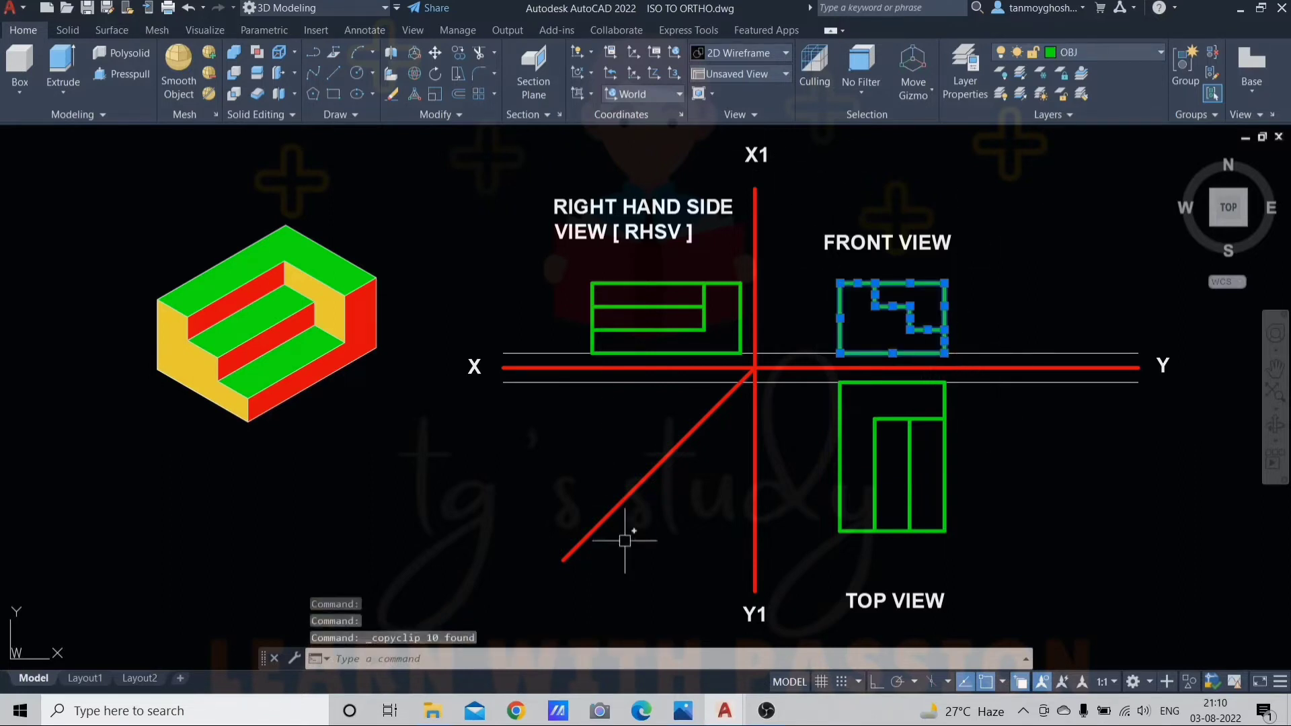
Step: Set Drawing1.dwg to the Front view and paste the copied front view geometry into it
mouse_move(725, 718)
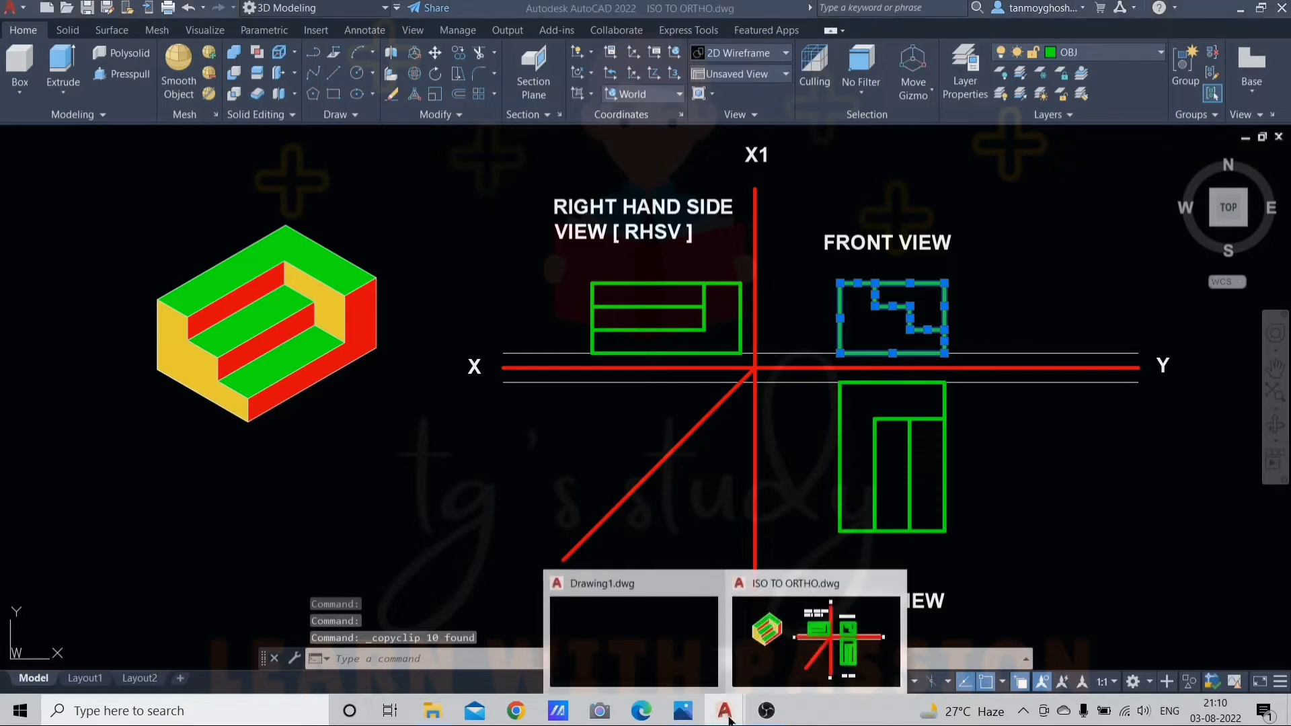
left_click(656, 647)
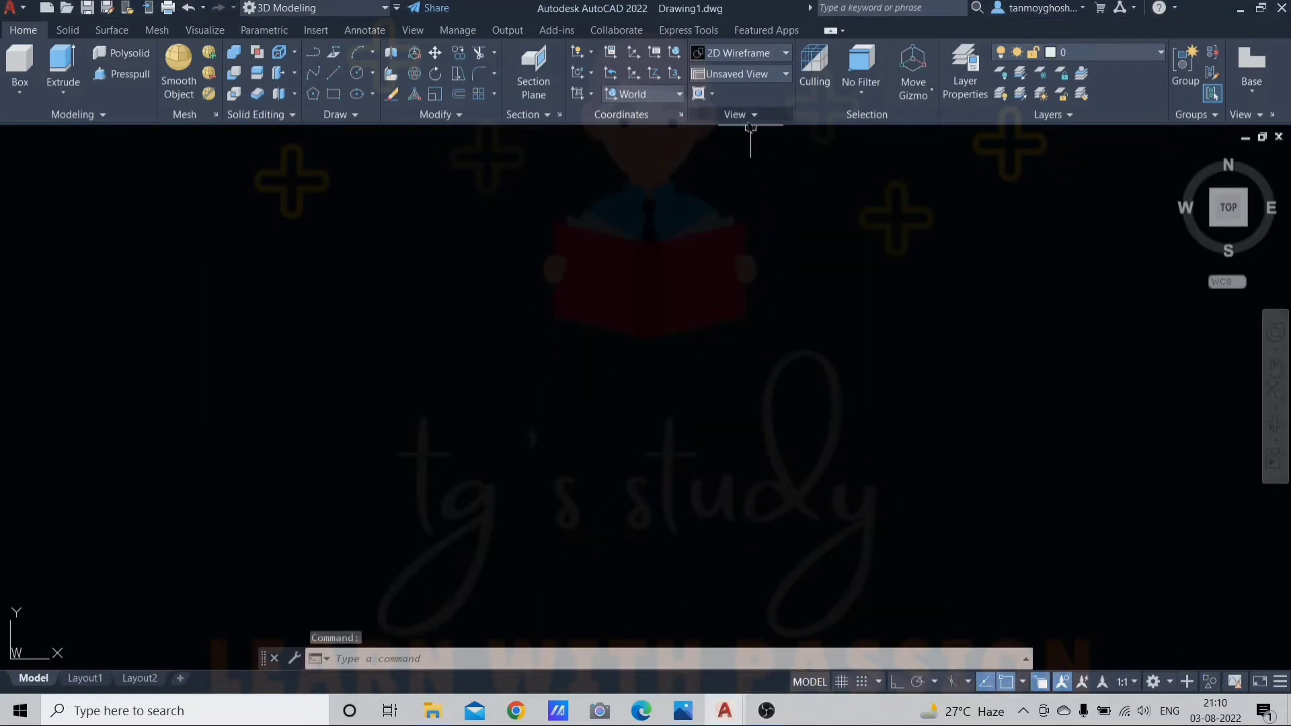
left_click(760, 75)
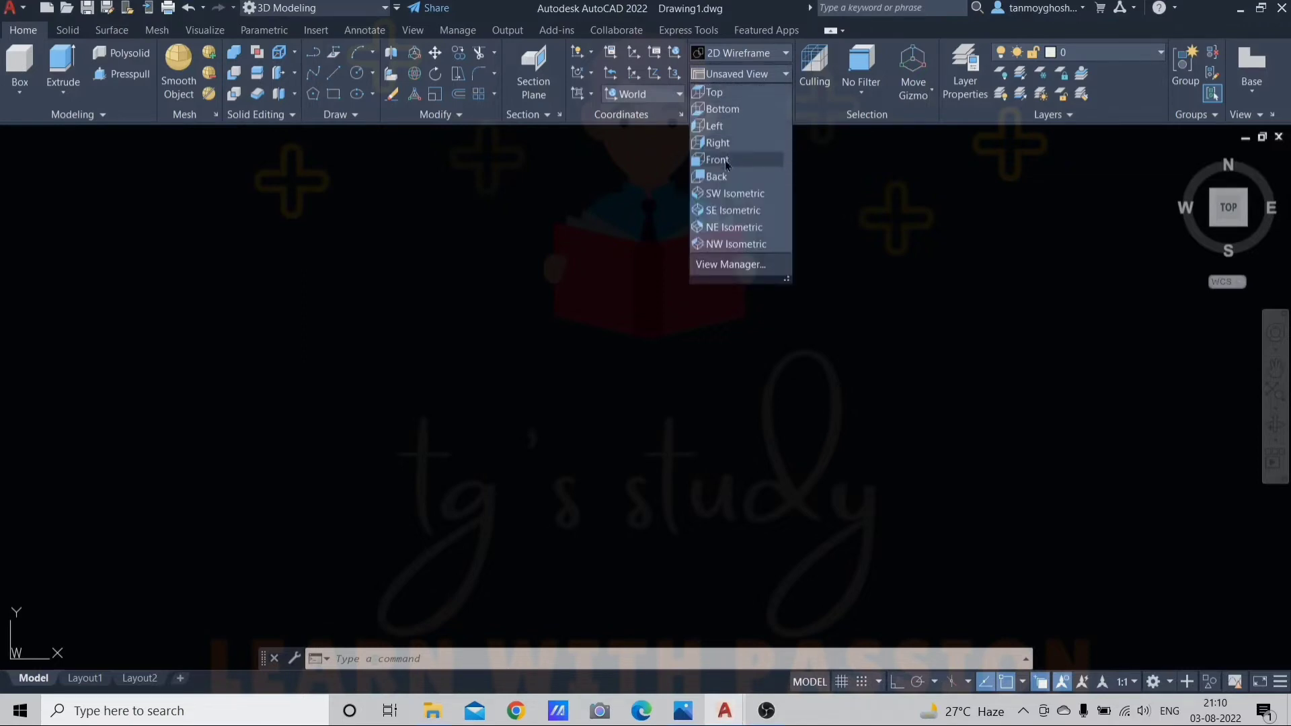
left_click(753, 161)
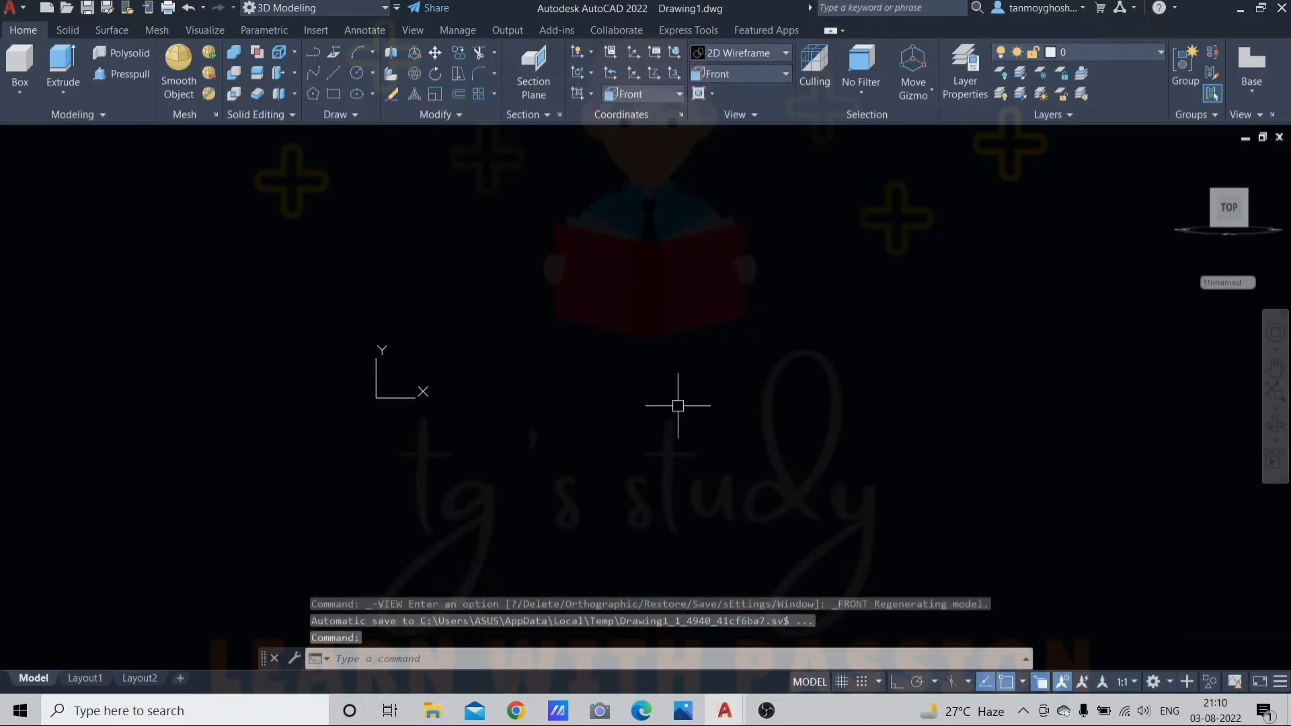
key("ctrl+v")
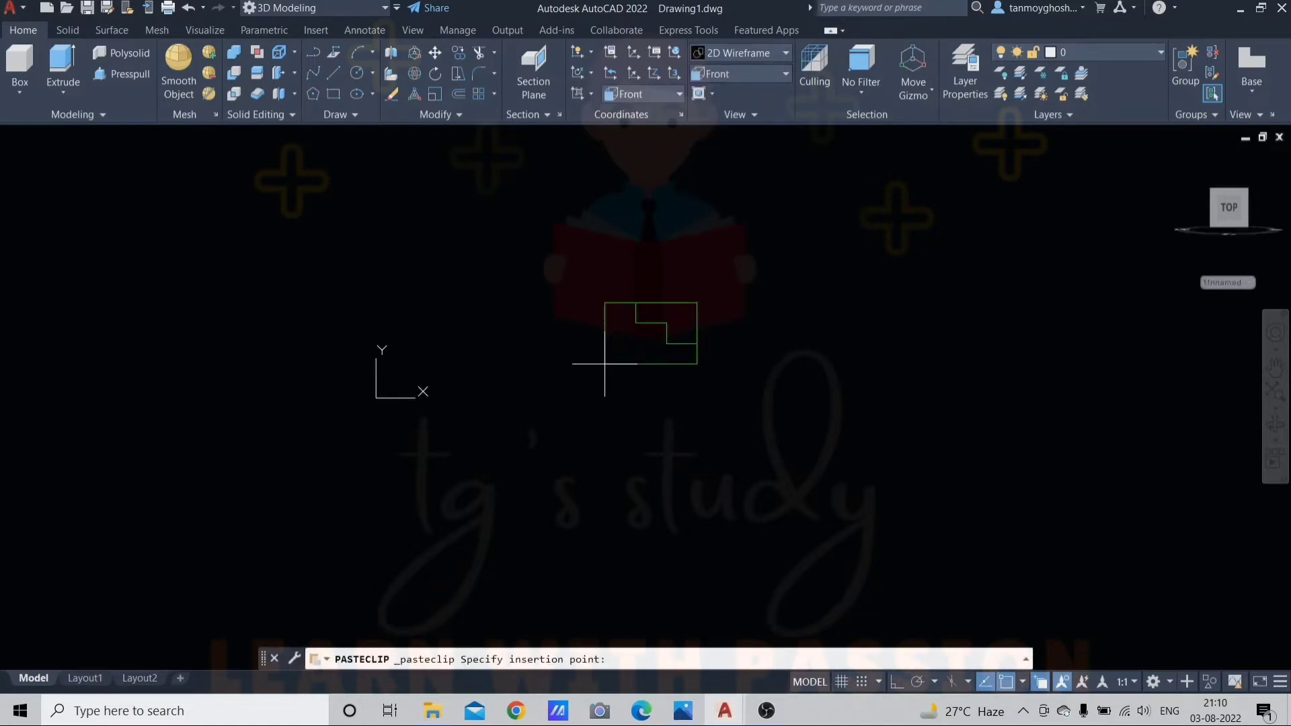
left_click(604, 363)
Step: Show the pasted profile in the SE Isometric view and check the block's dimensions in 6_page-0001.jpg
left_click(774, 78)
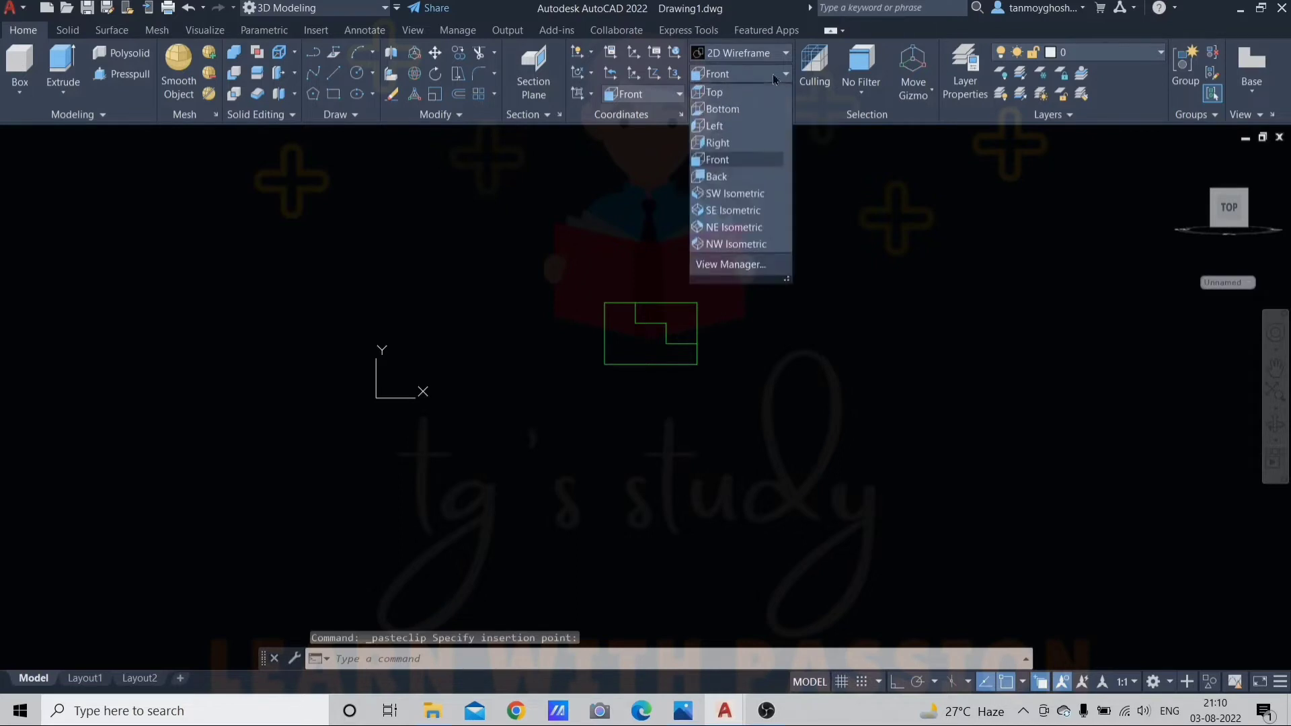
left_click(746, 210)
scroll(745, 210, "down", 2)
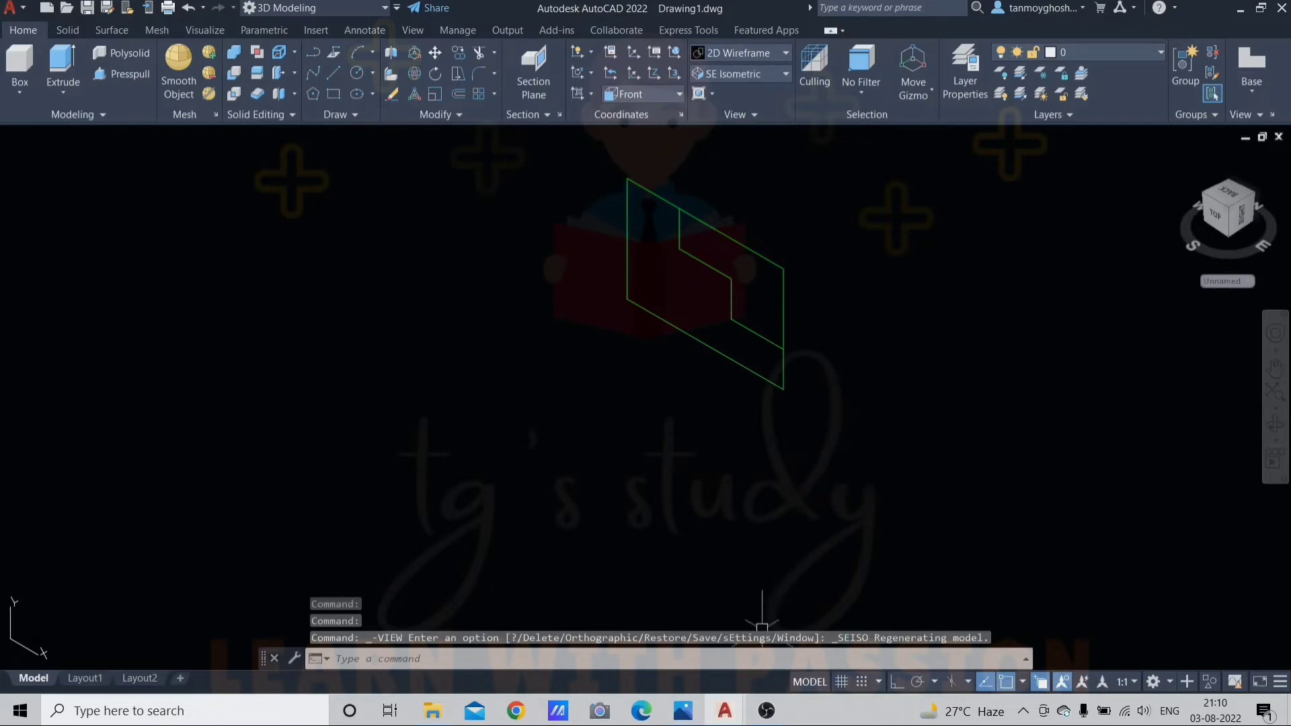
mouse_move(682, 713)
left_click(612, 624)
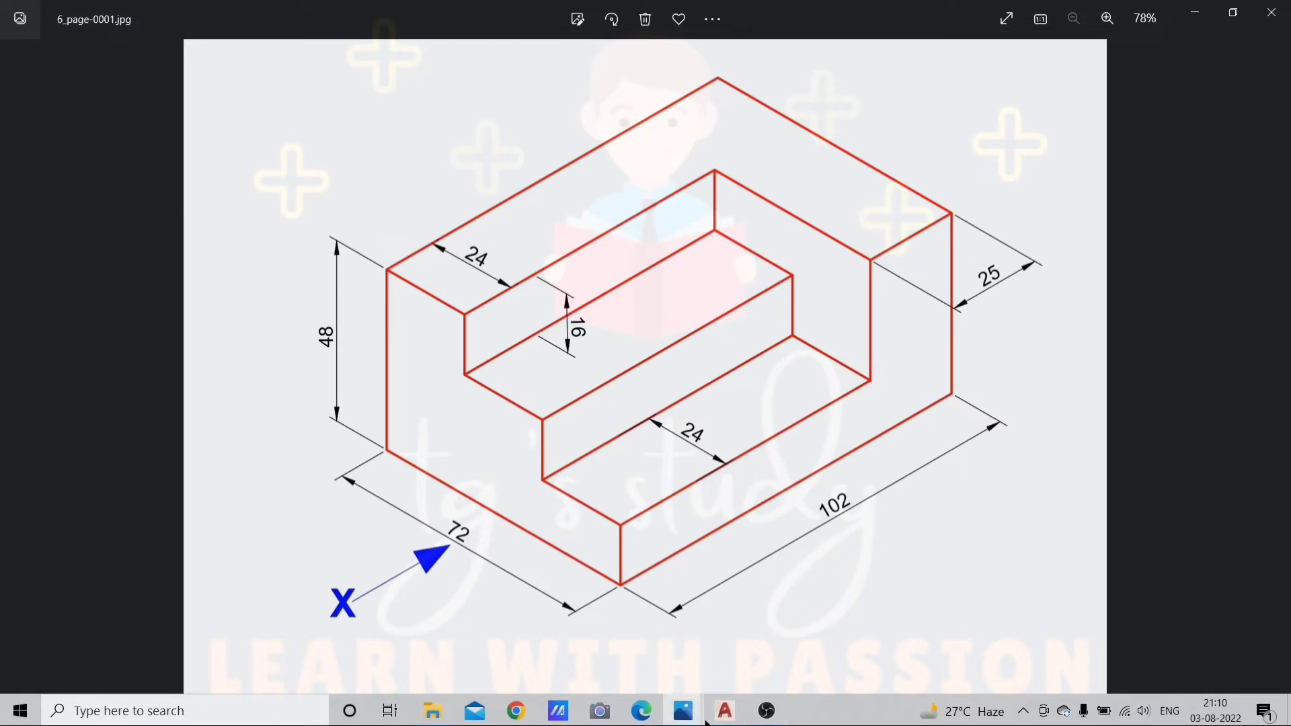
mouse_move(723, 714)
left_click(634, 639)
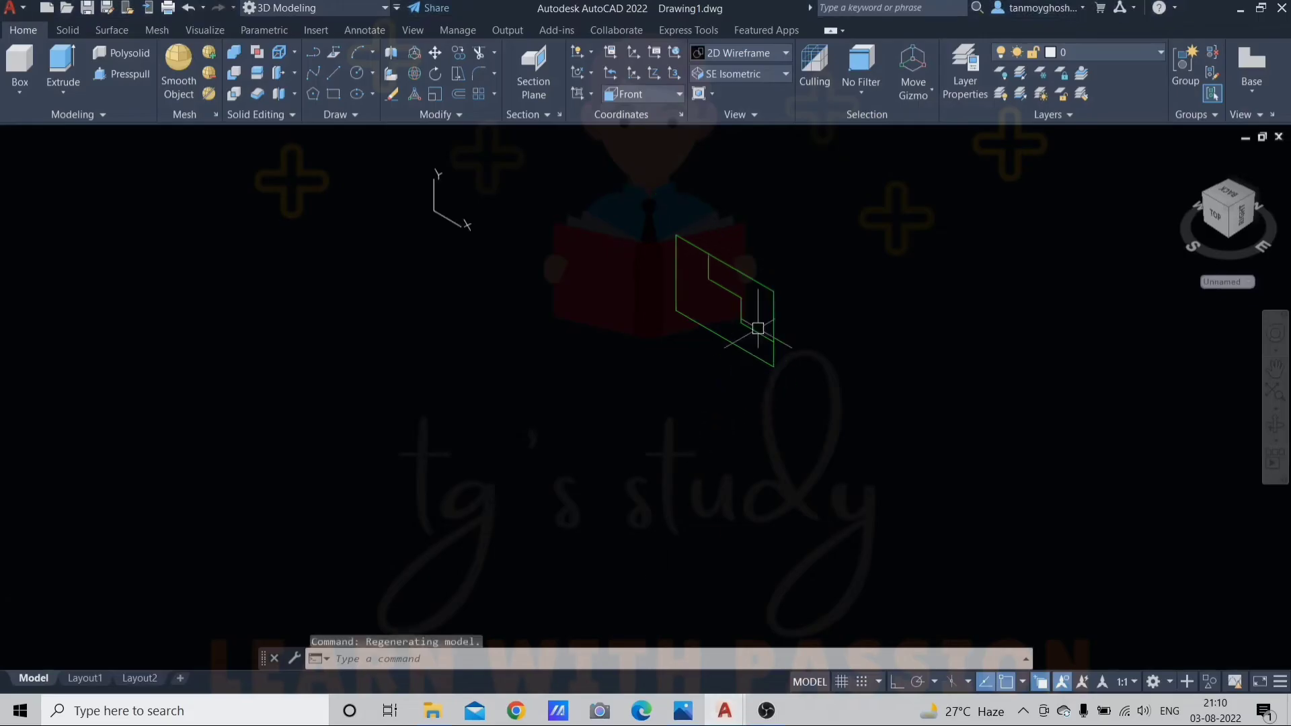
Step: Presspull the stepped area of the front profile forward by 102 mm to form the stair-shaped solid
mouse_move(758, 328)
middle_mouse_down()
mouse_move(660, 403)
mouse_move(591, 418)
middle_mouse_up()
scroll(619, 393, "up", 2)
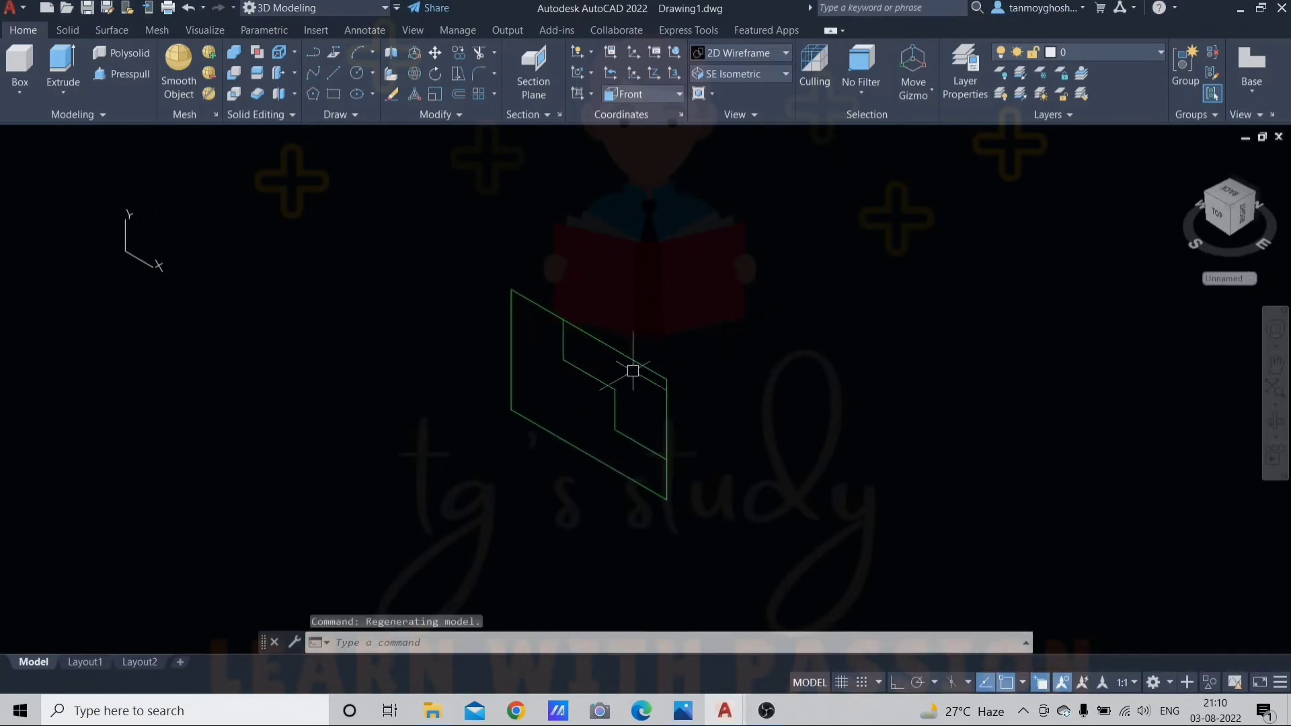
key("Escape")
left_click(70, 98)
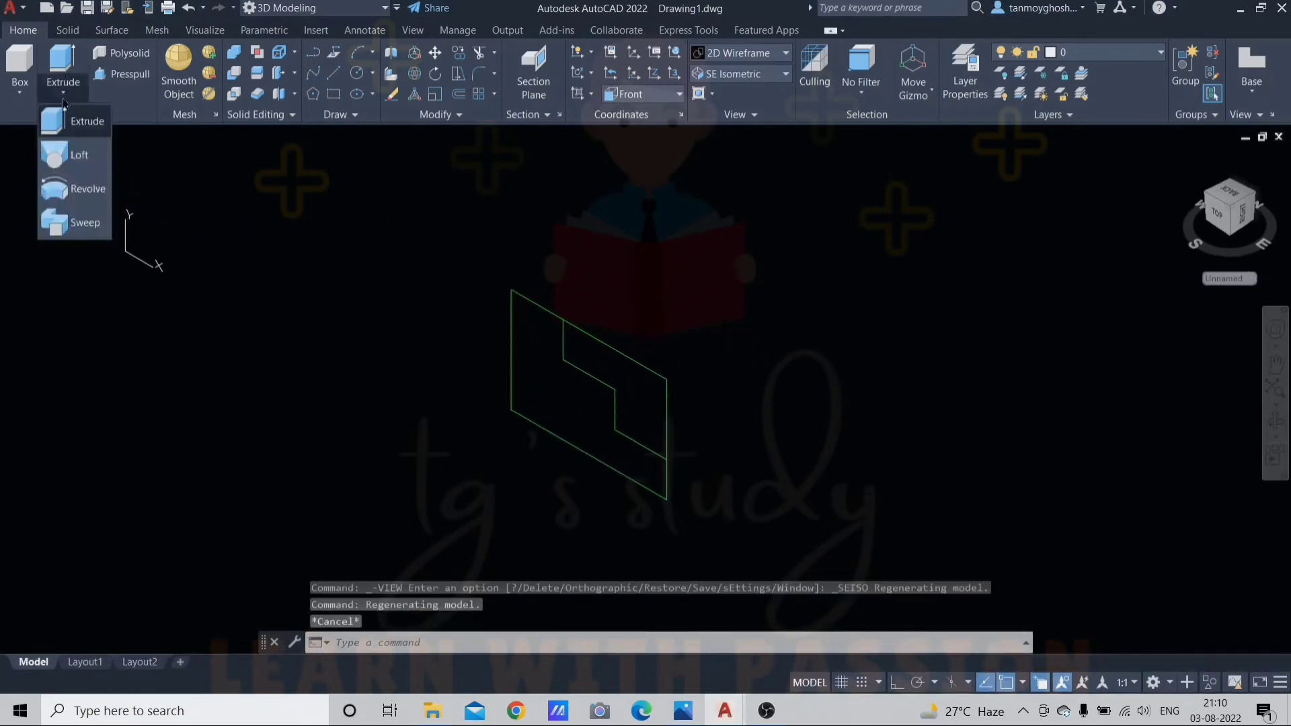
left_click(266, 277)
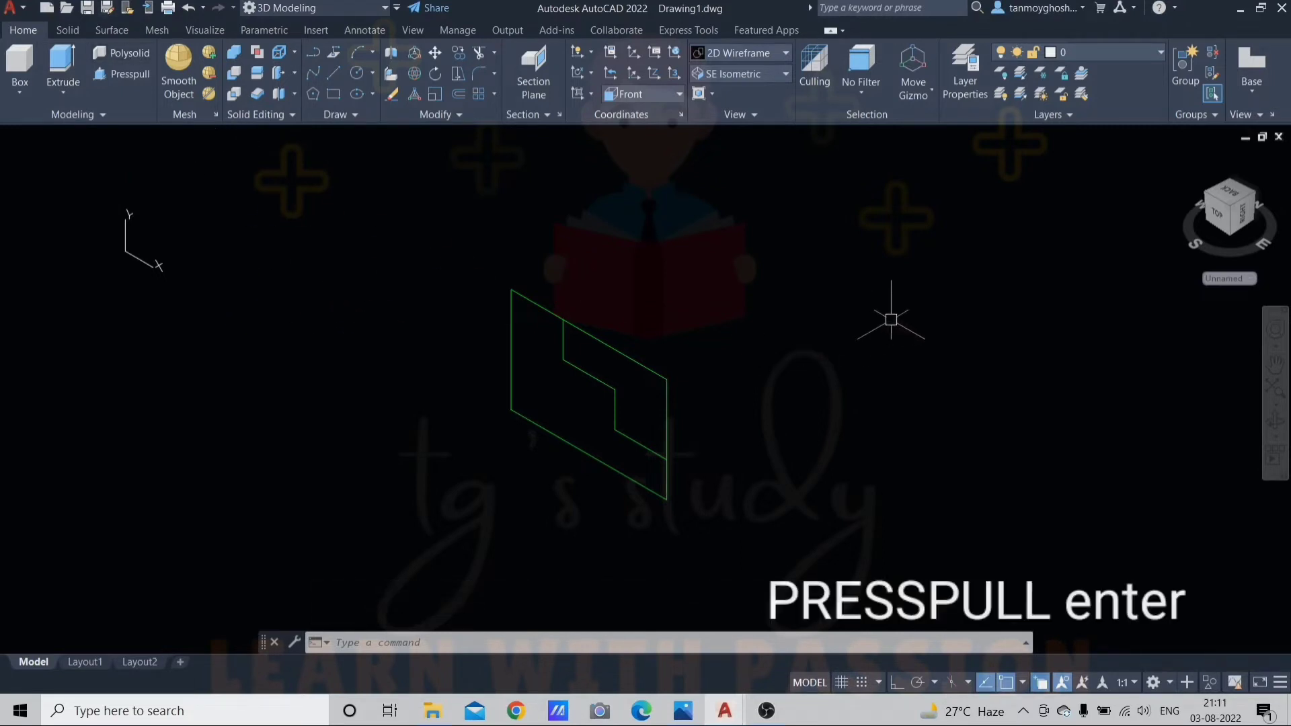
type("PRESSP")
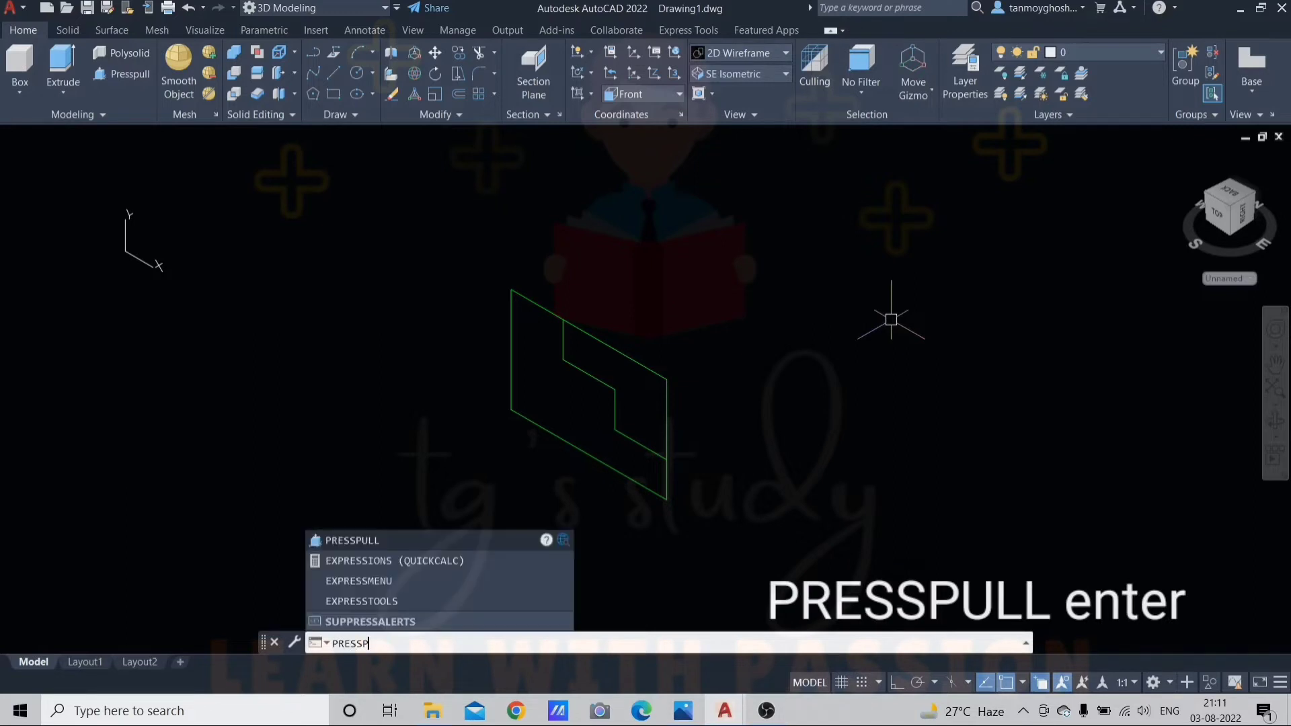
type("ULL")
key("Return")
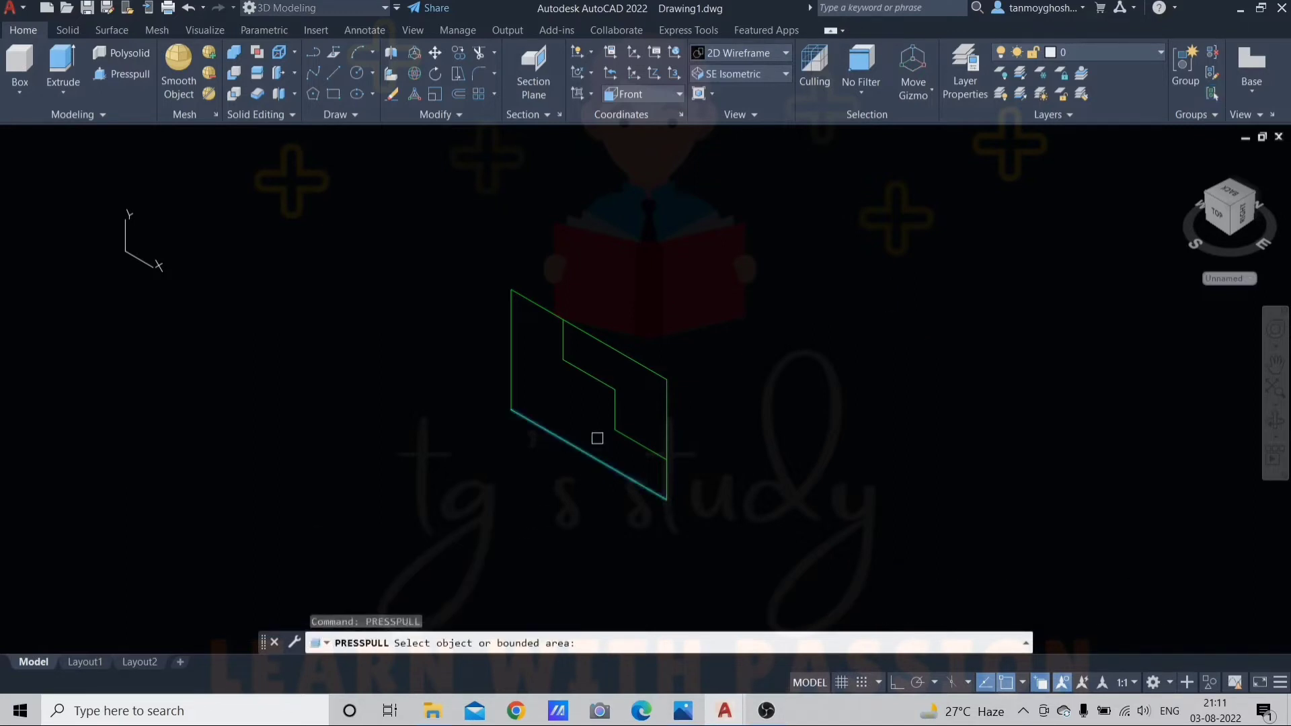
left_click(561, 402)
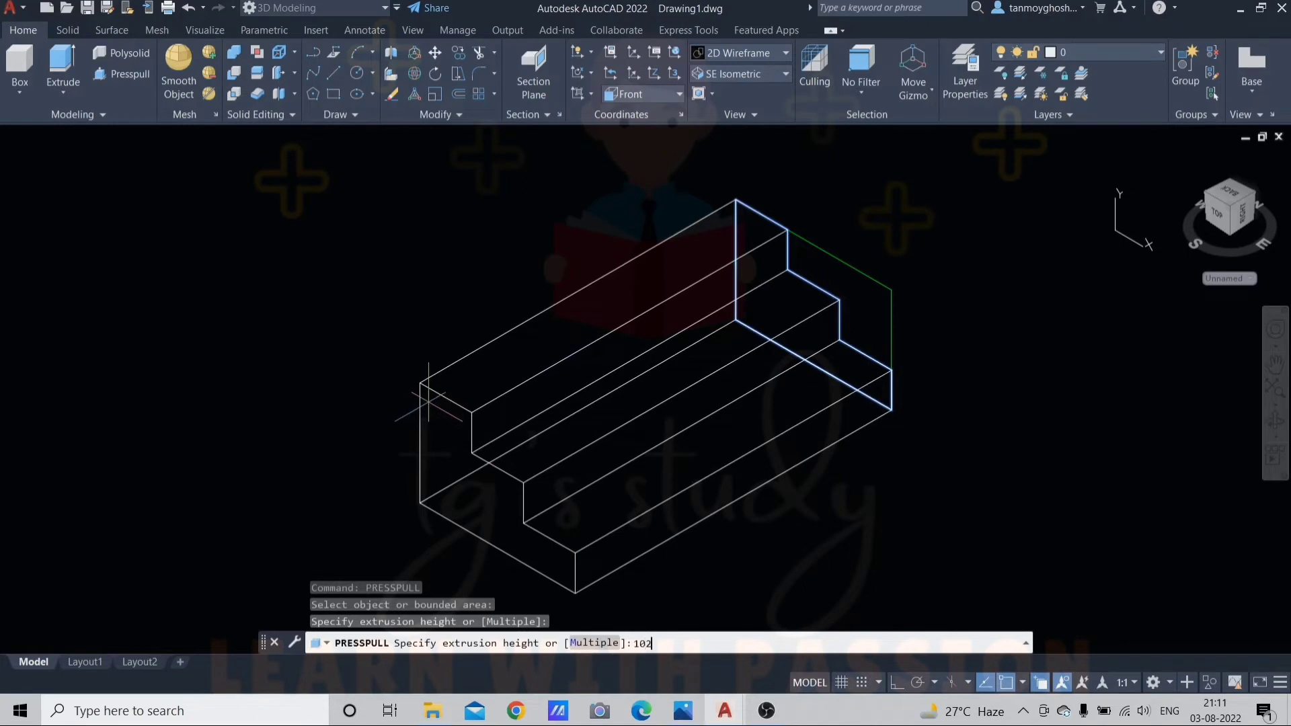
key("Return")
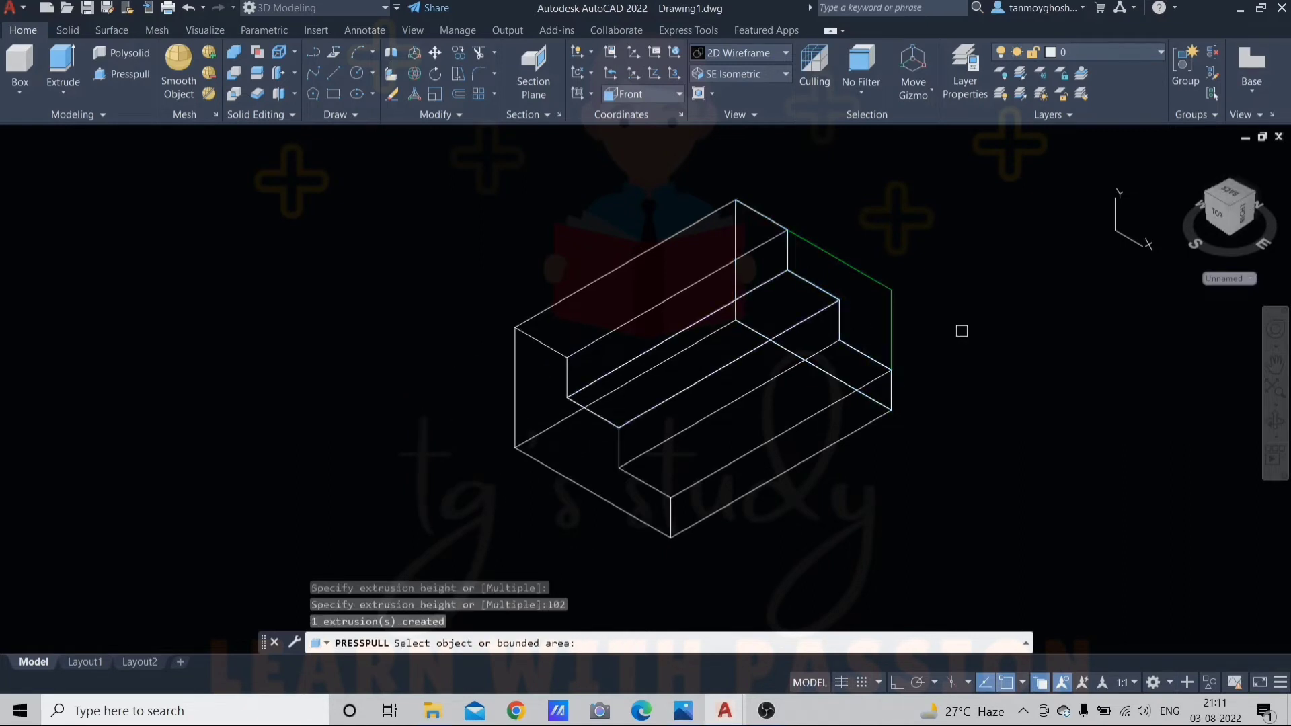
Step: Check the shape of the raised end block in 6.png and its thickness in 6_page-0001.jpg
left_click(682, 710)
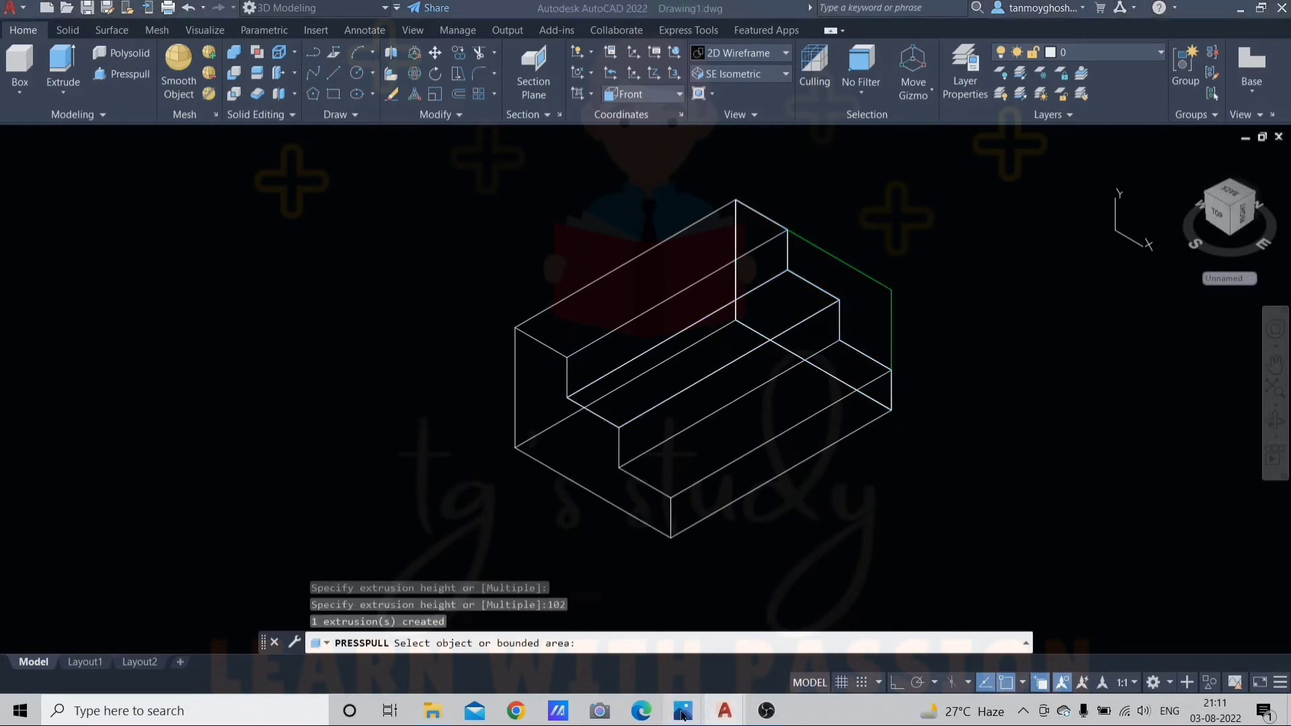
left_click(758, 602)
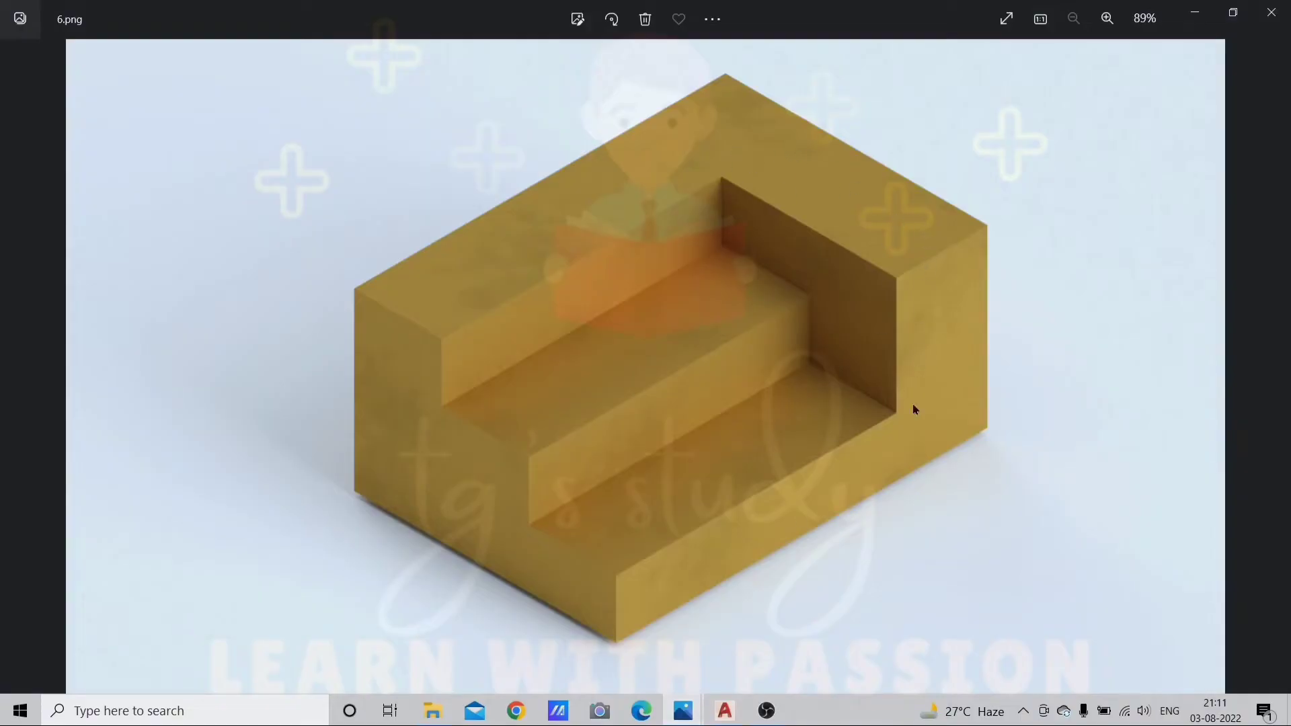
mouse_move(679, 721)
left_click(592, 619)
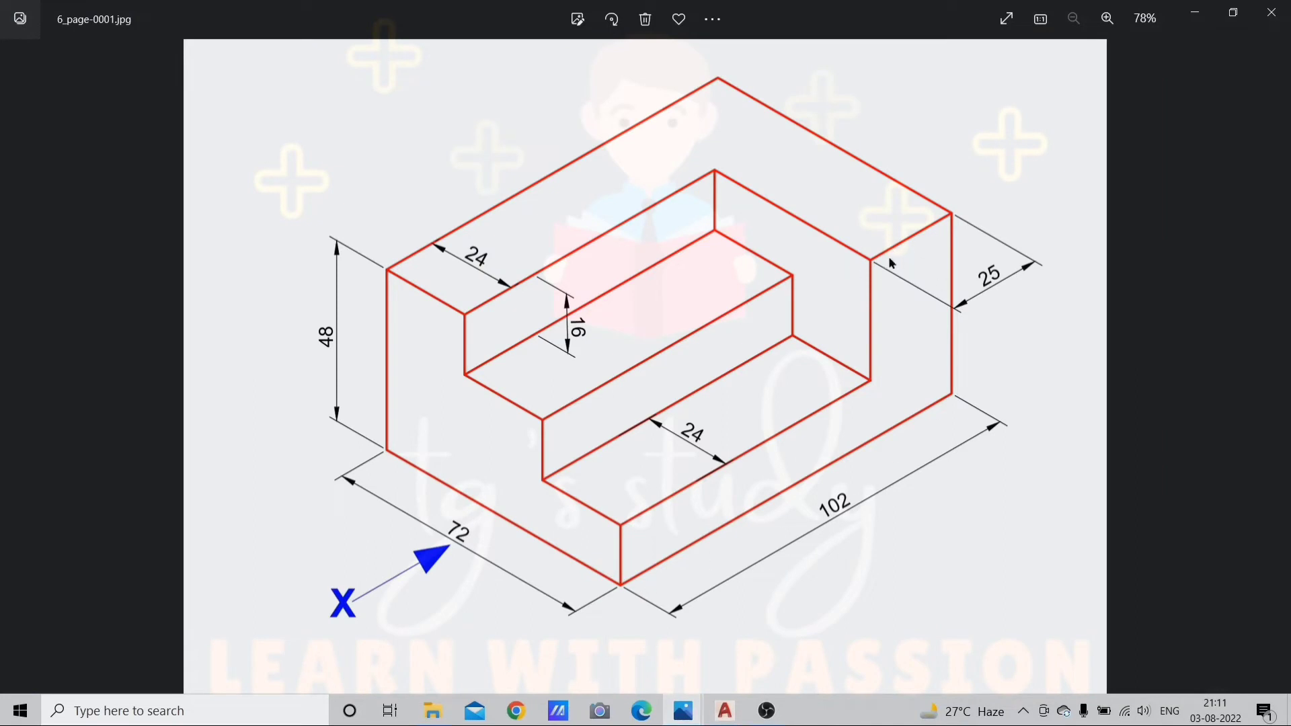
mouse_move(728, 716)
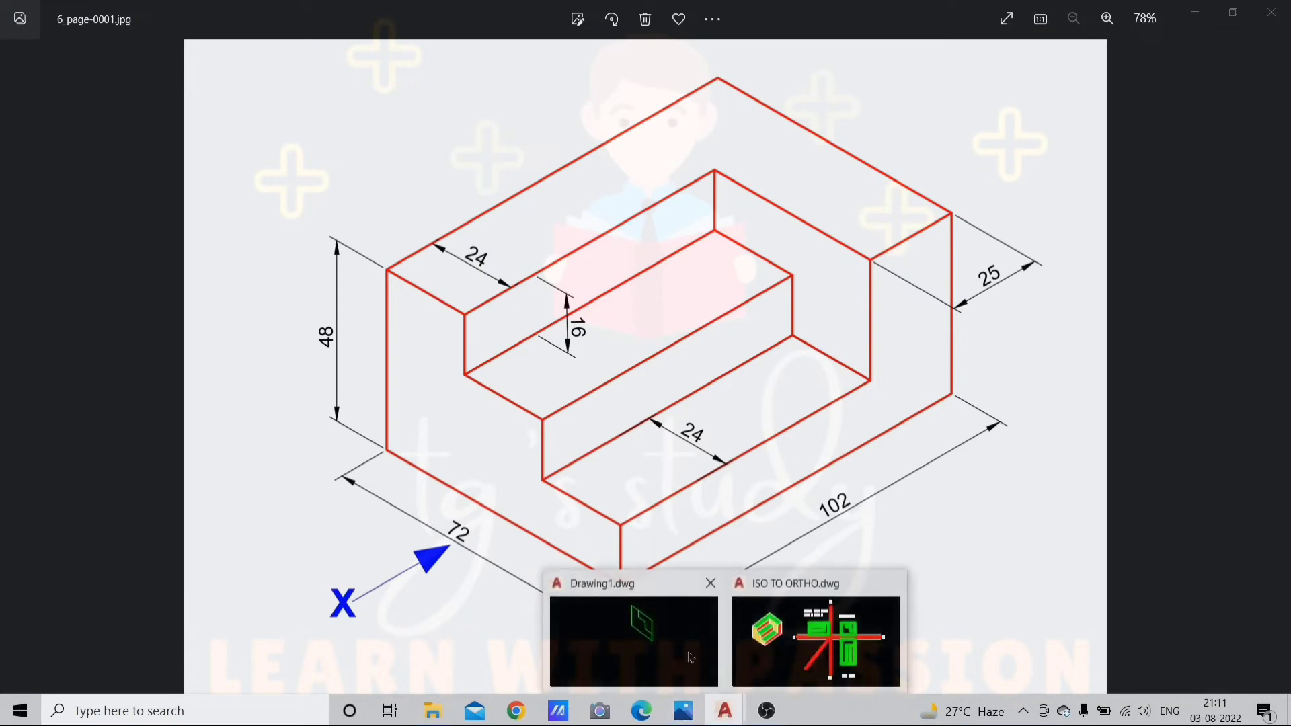
Step: In Drawing1.dwg, Presspull the remaining upper corner area of the profile forward by 25 mm to form the raised end block
left_click(667, 642)
left_click(859, 297)
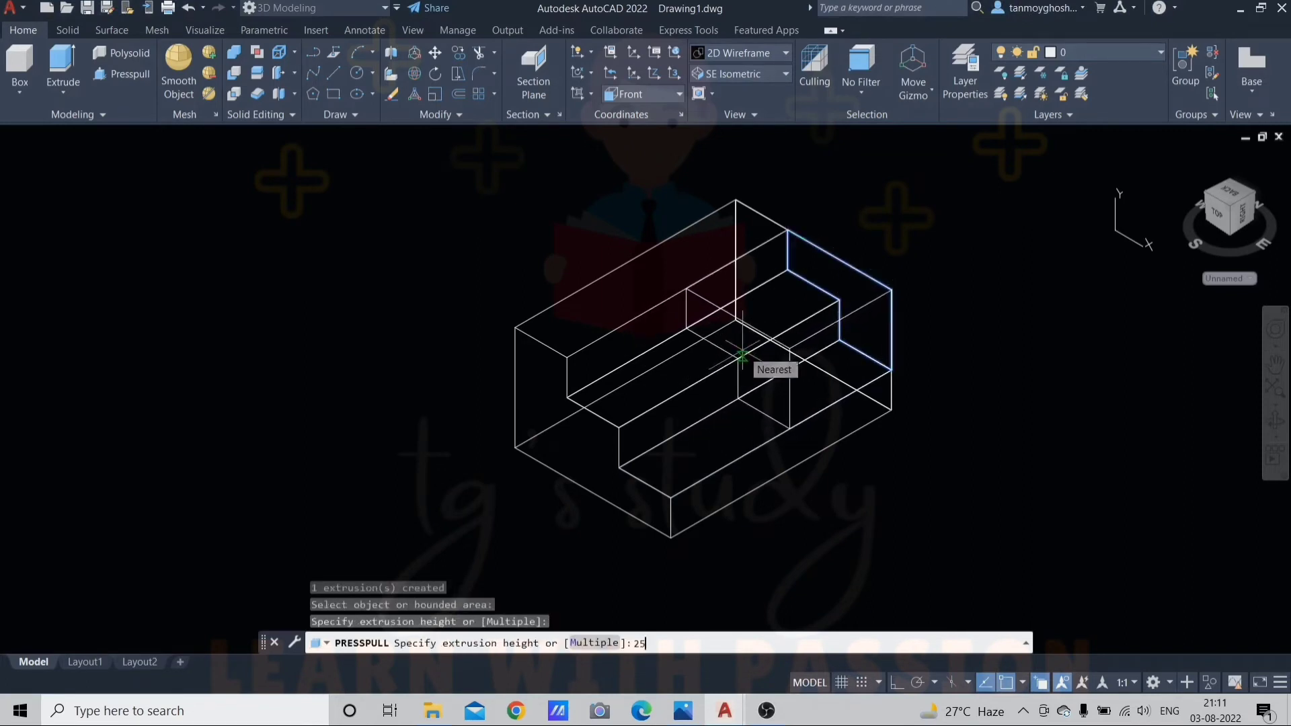
type("25")
key("Return")
key("Return")
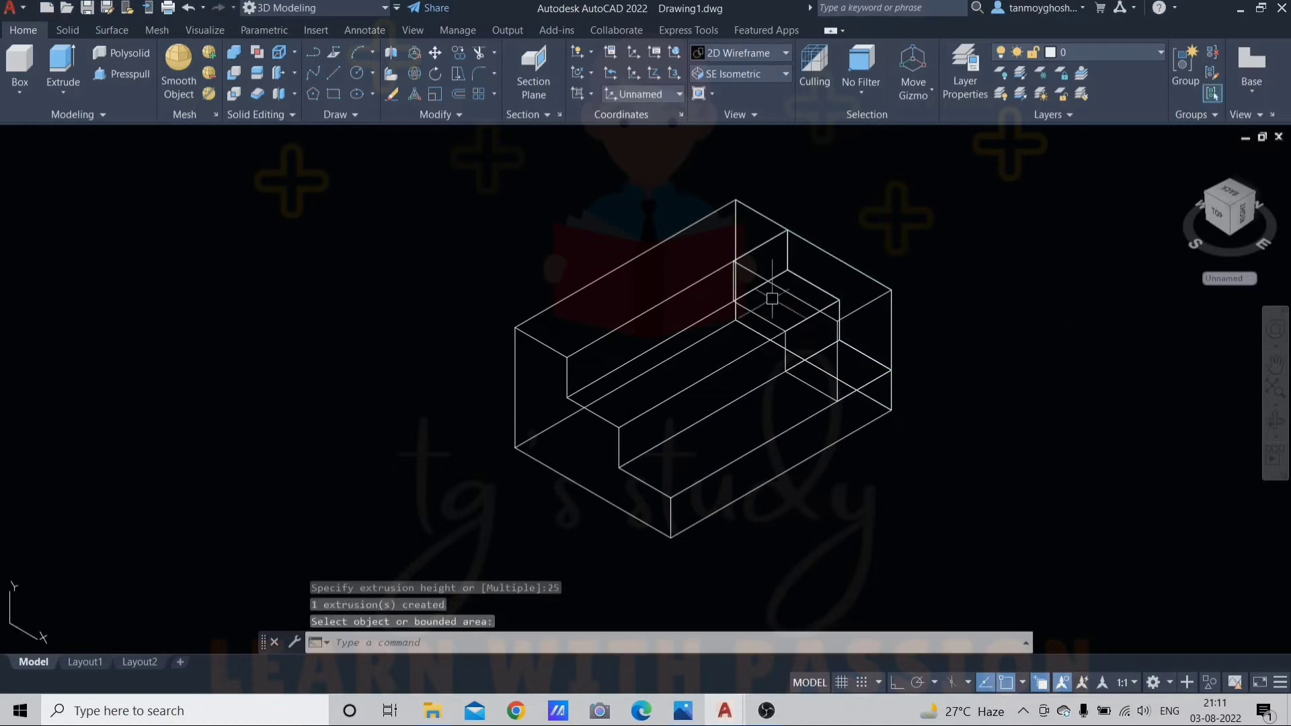
Step: Display the model in the Shaded visual style
middle_click_drag(896, 332, 760, 335)
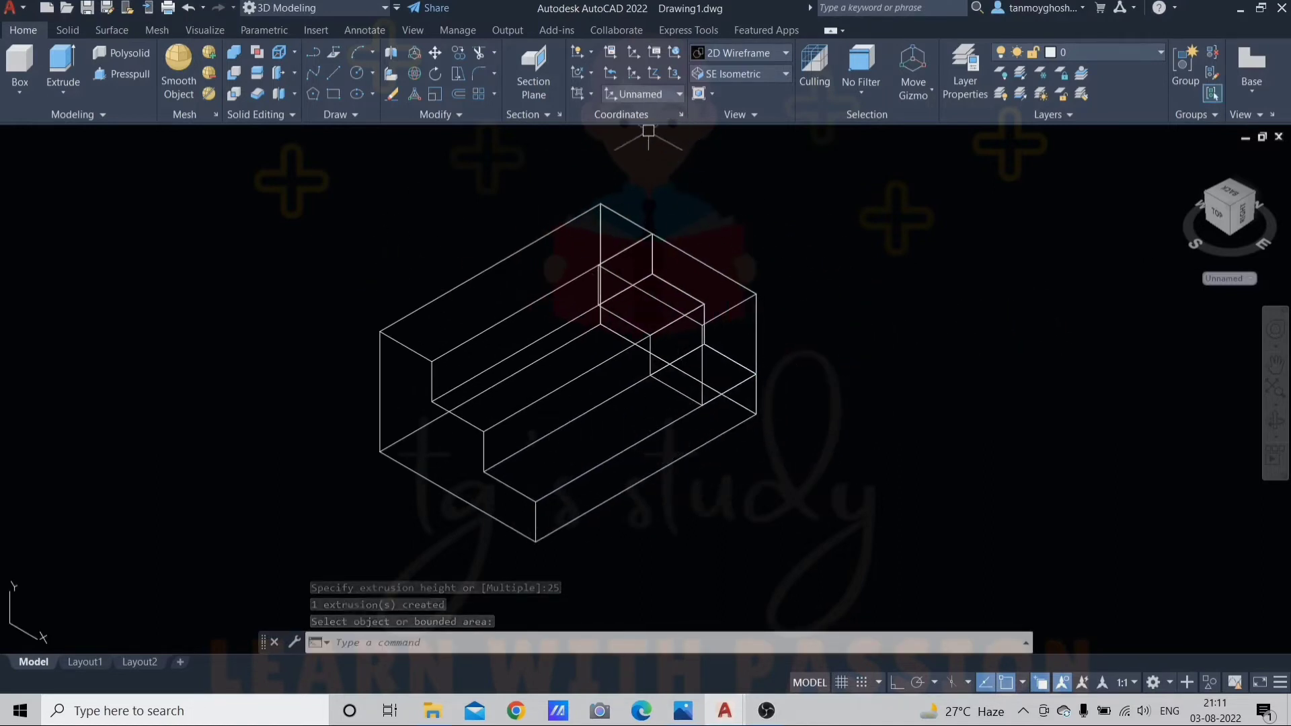
left_click(775, 54)
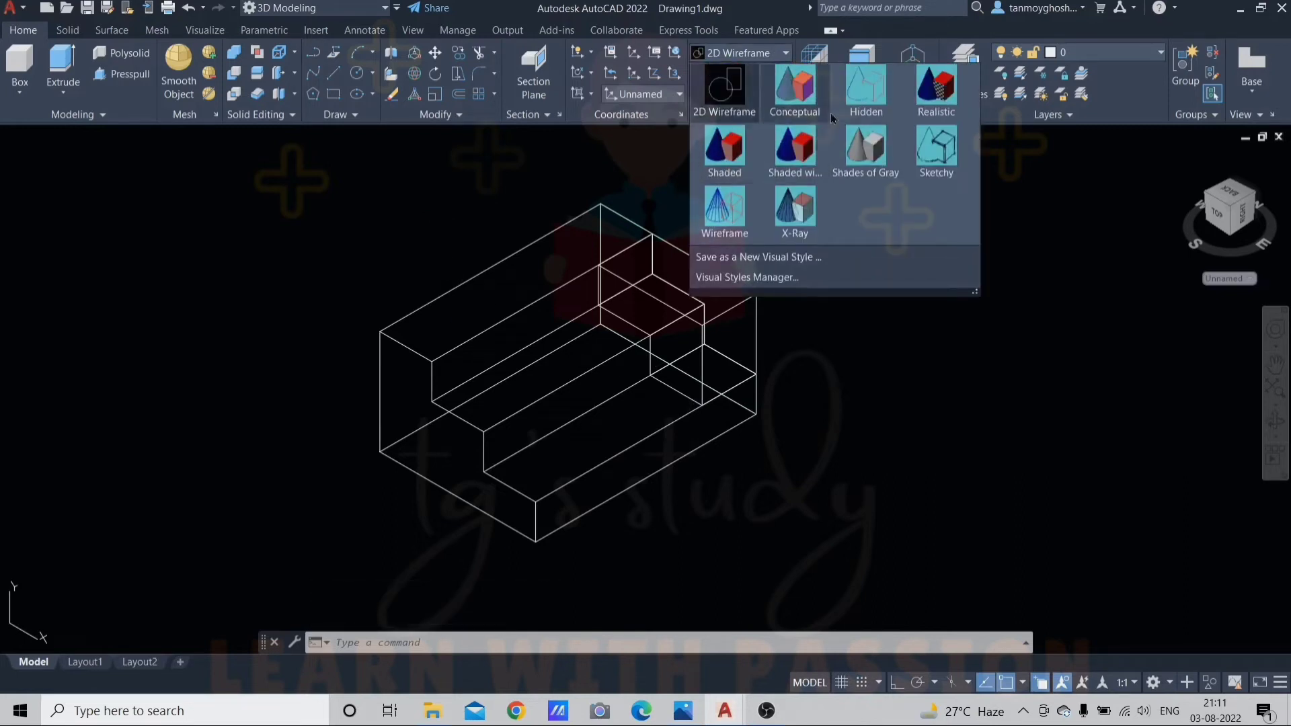
left_click(724, 146)
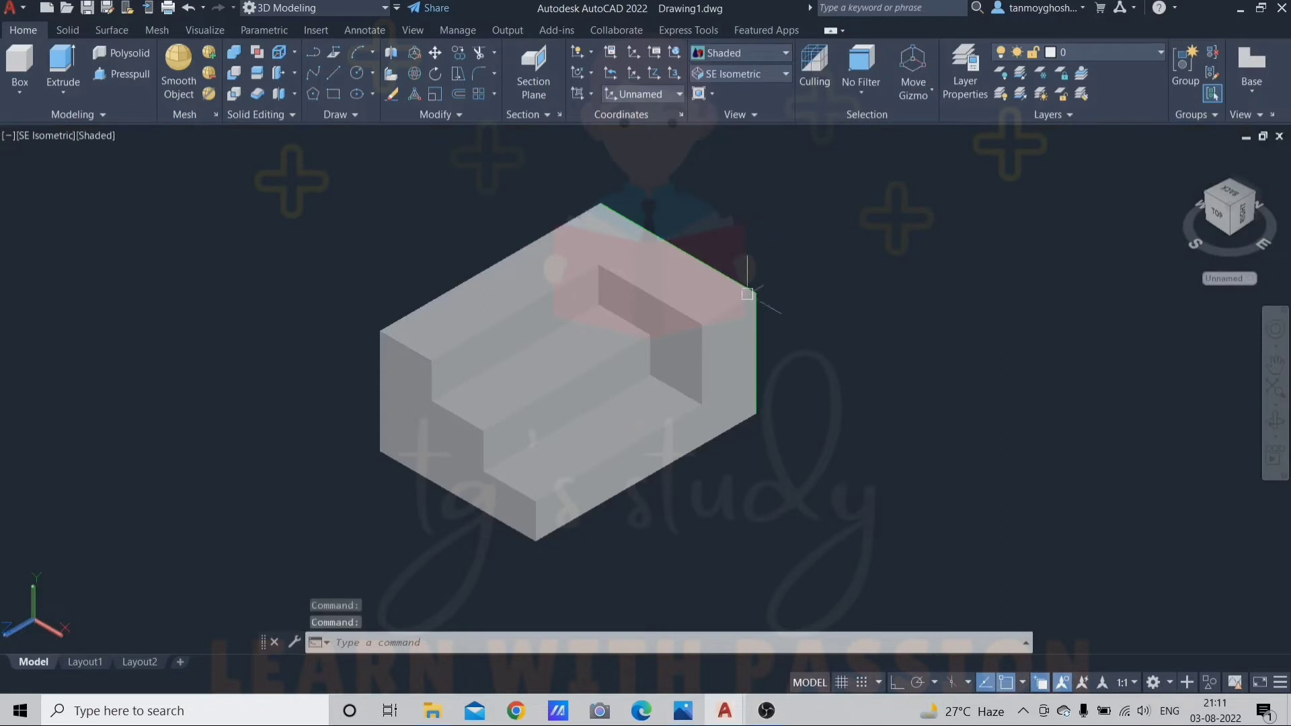
Step: Examine whether the stair-shaped body and the raised end block are separate solids by selecting them and test-moving the stair-shaped body
left_click(547, 299)
left_click(620, 346)
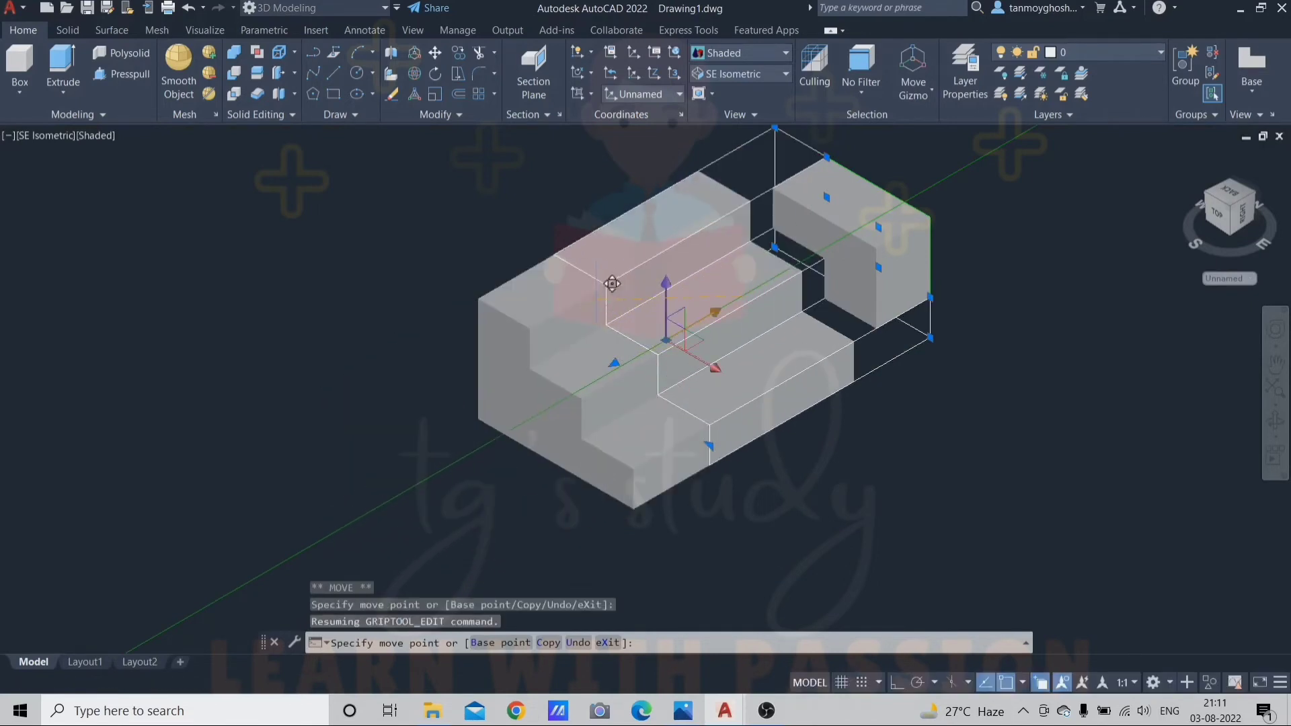
key("Escape")
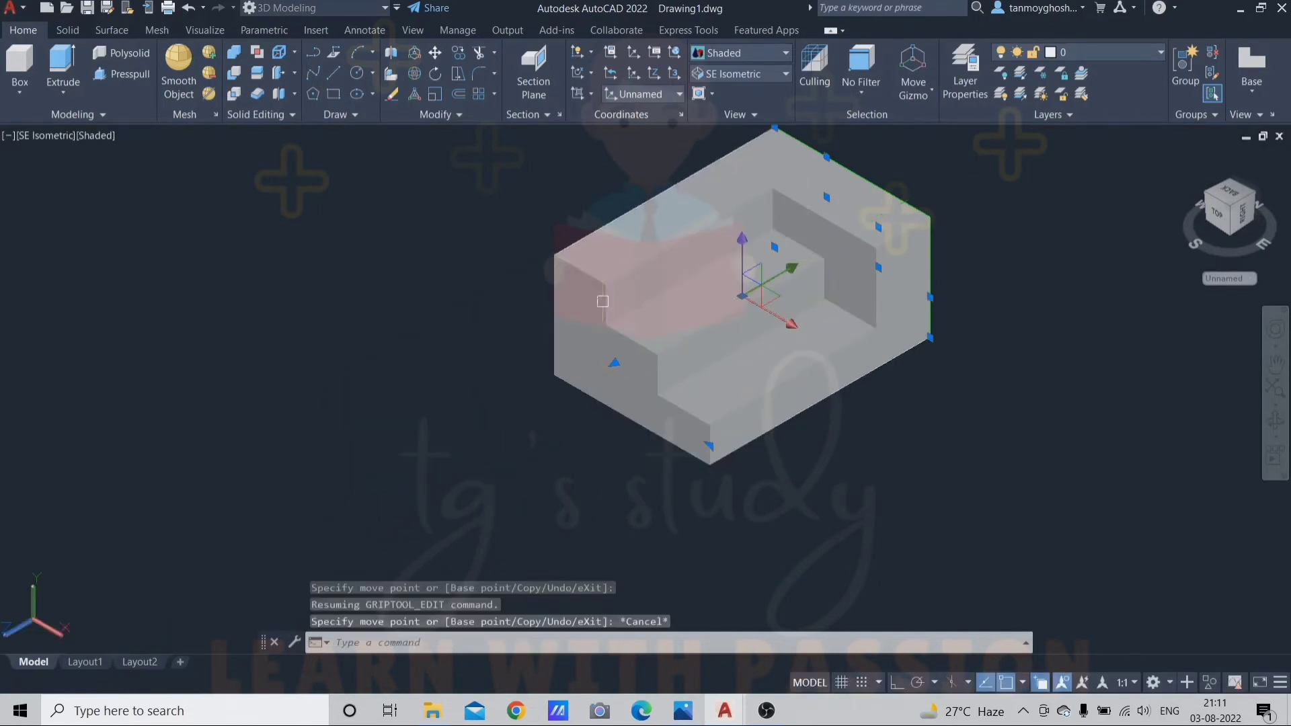
scroll(893, 343, "down", 4)
middle_click_drag(930, 336, 820, 389)
key("Escape")
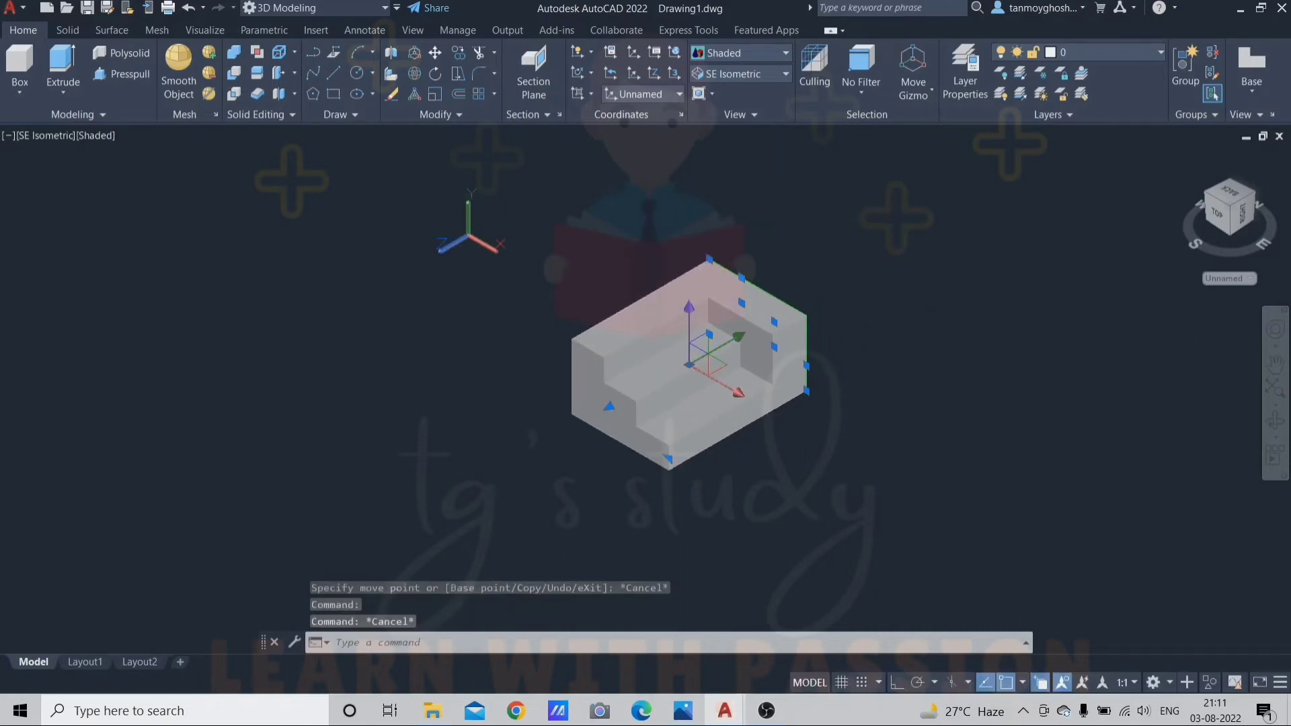
scroll(698, 322, "up", 3)
left_click(814, 324)
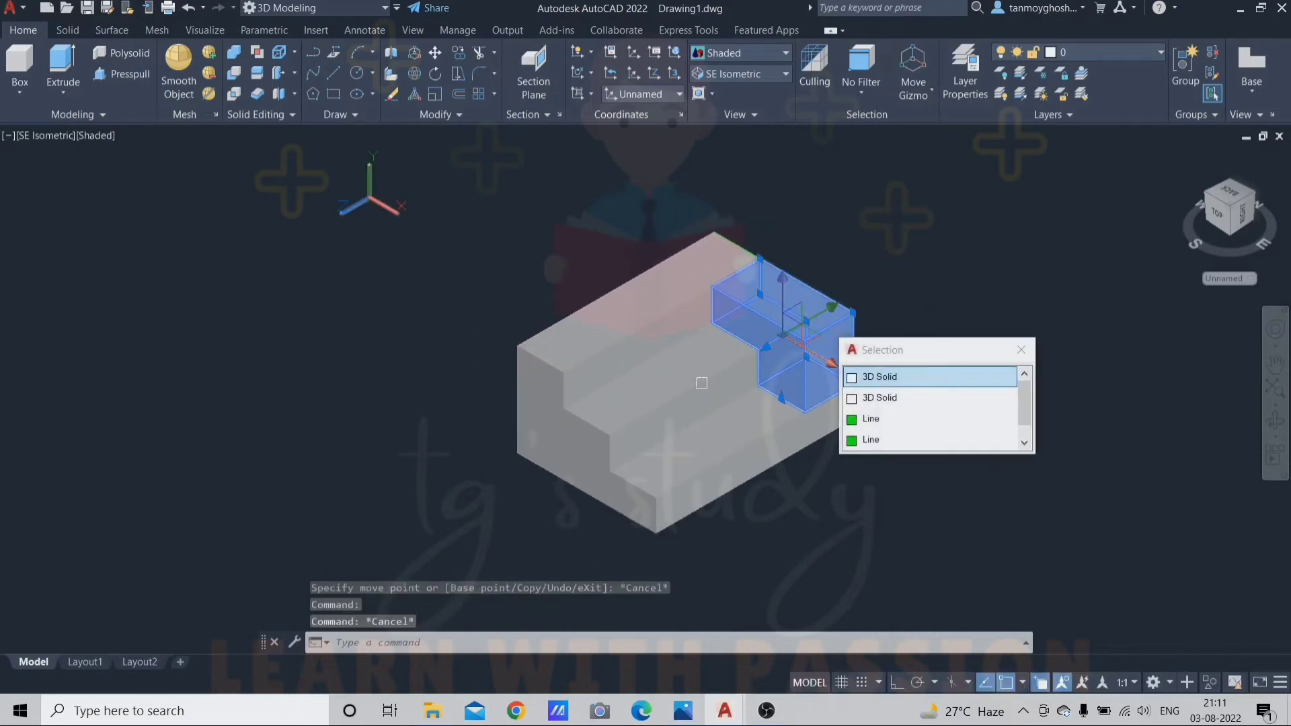
left_click(674, 390)
left_click(674, 390)
key("Escape")
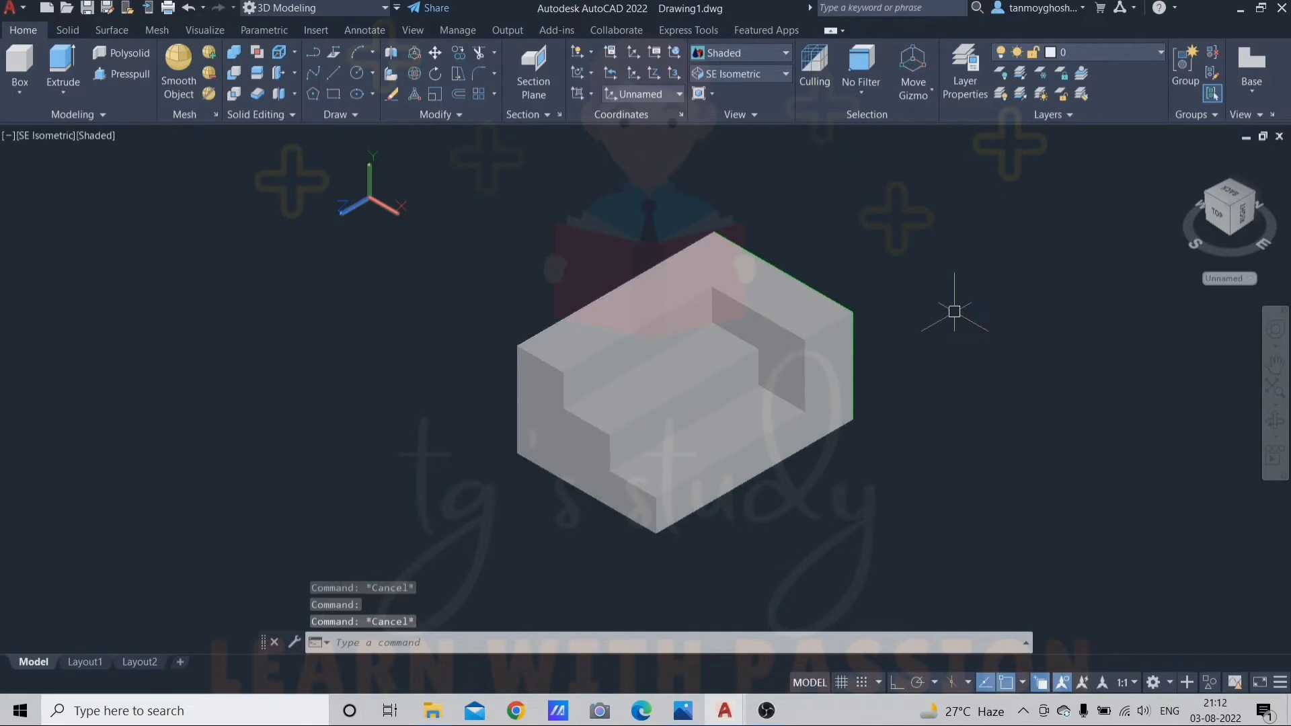
Step: Union the stair-shaped solid and the raised end block into a single solid
type("UNI")
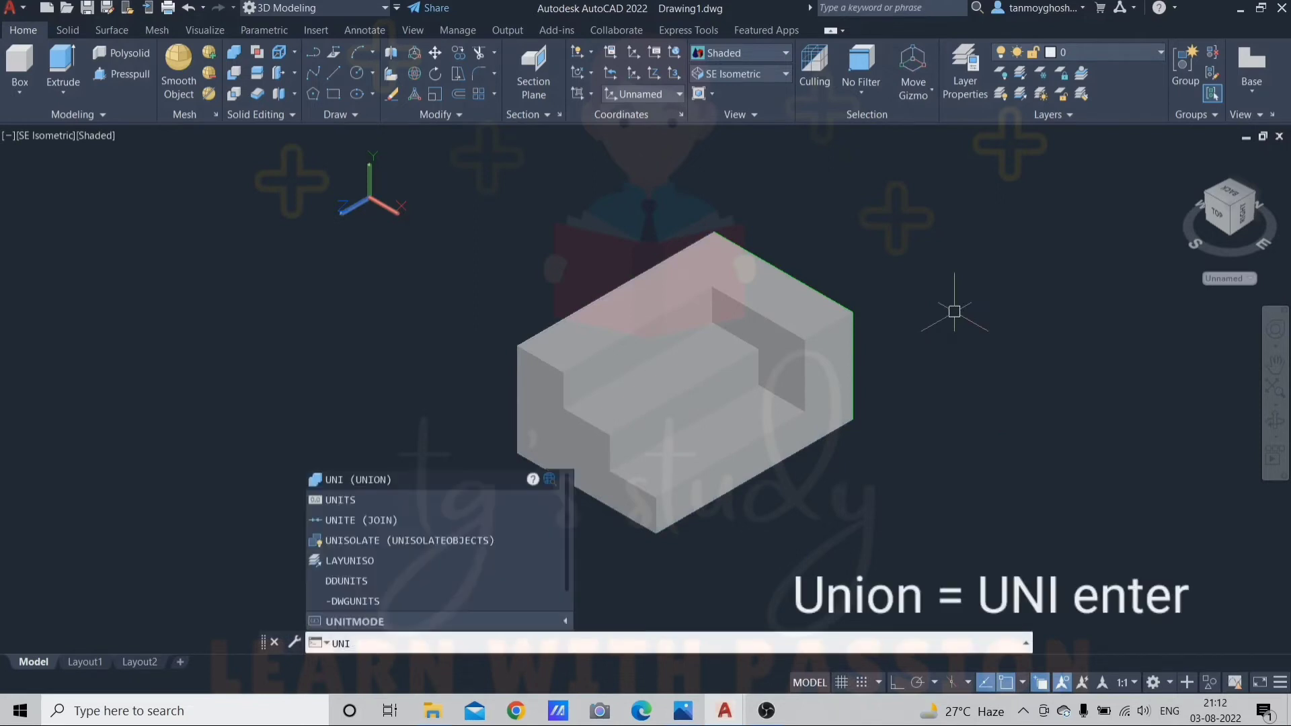
key("Return")
left_click(982, 205)
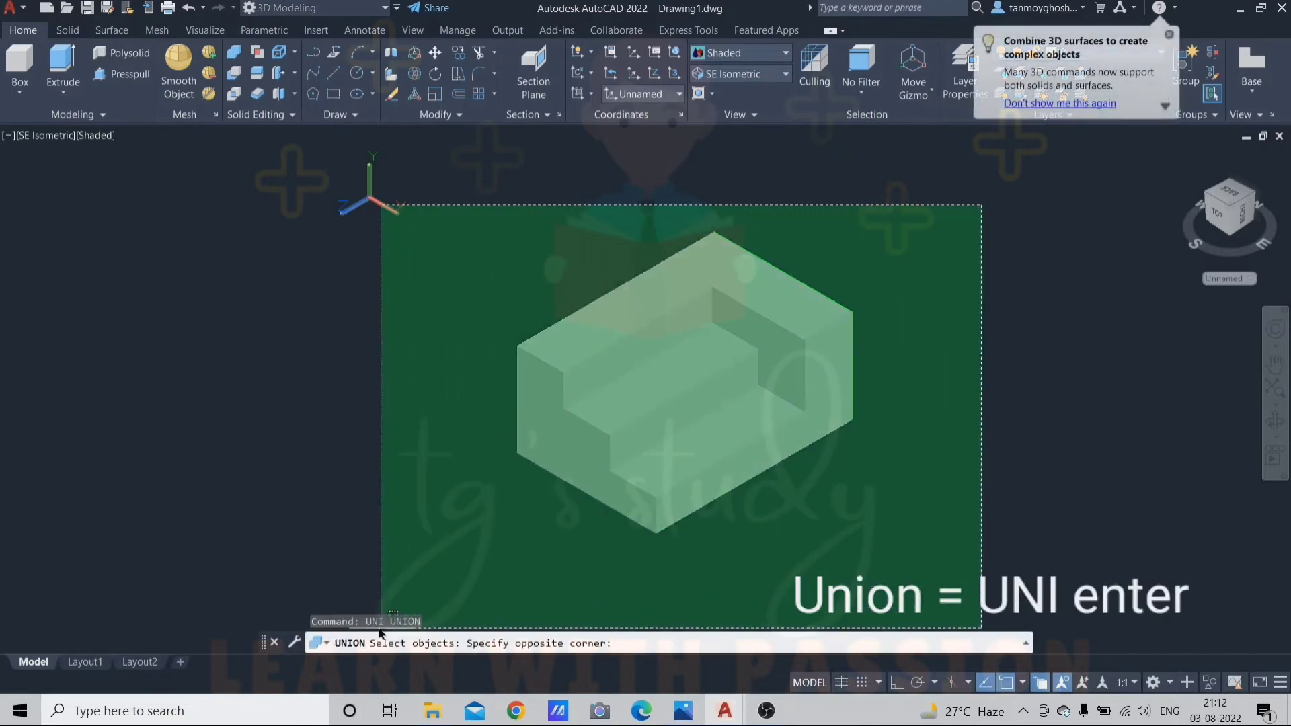
left_click(381, 628)
key("Return")
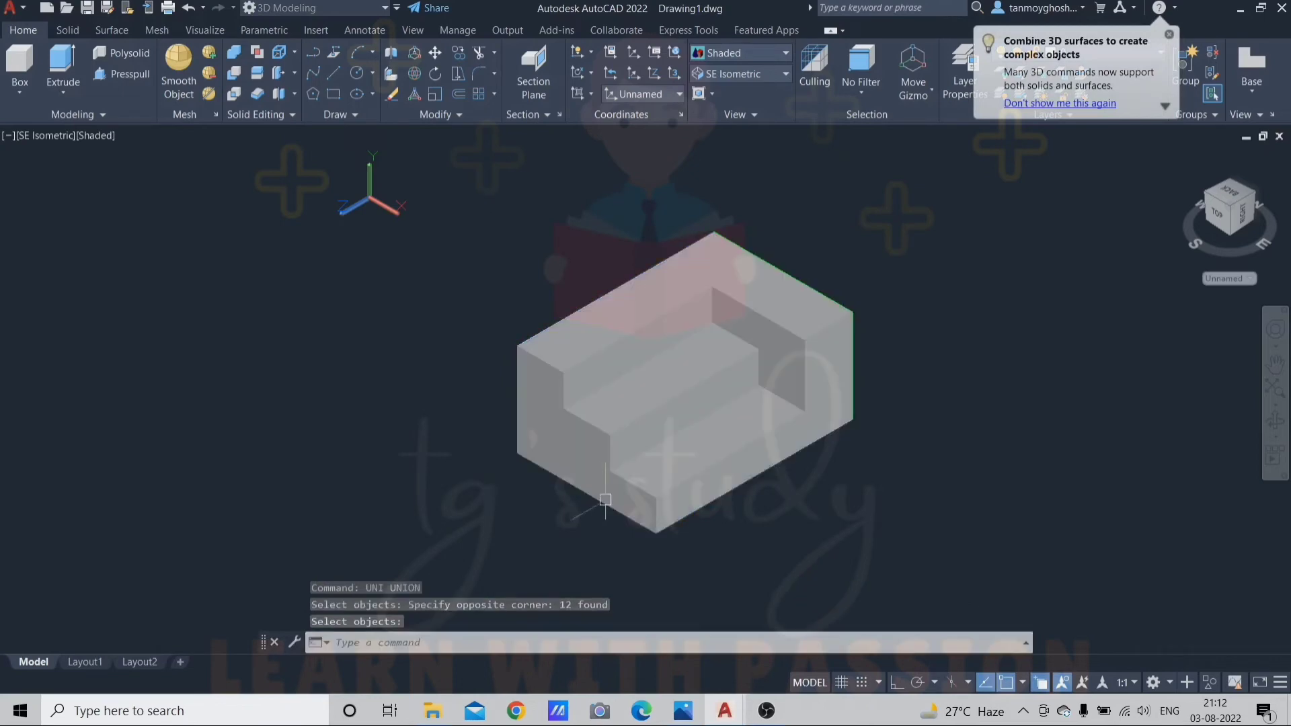
Step: Move the united solid clear of the pasted profile and delete the green profile lines
left_click(683, 401)
left_click(731, 349)
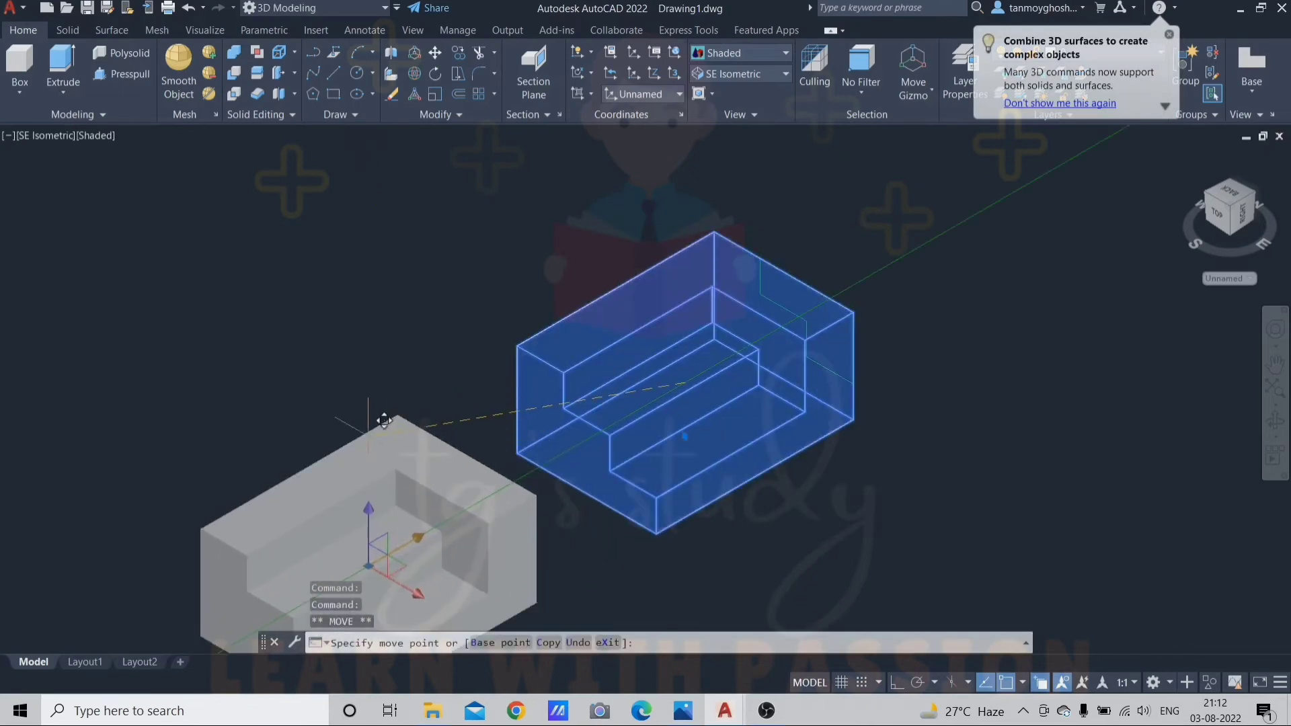
key("Escape")
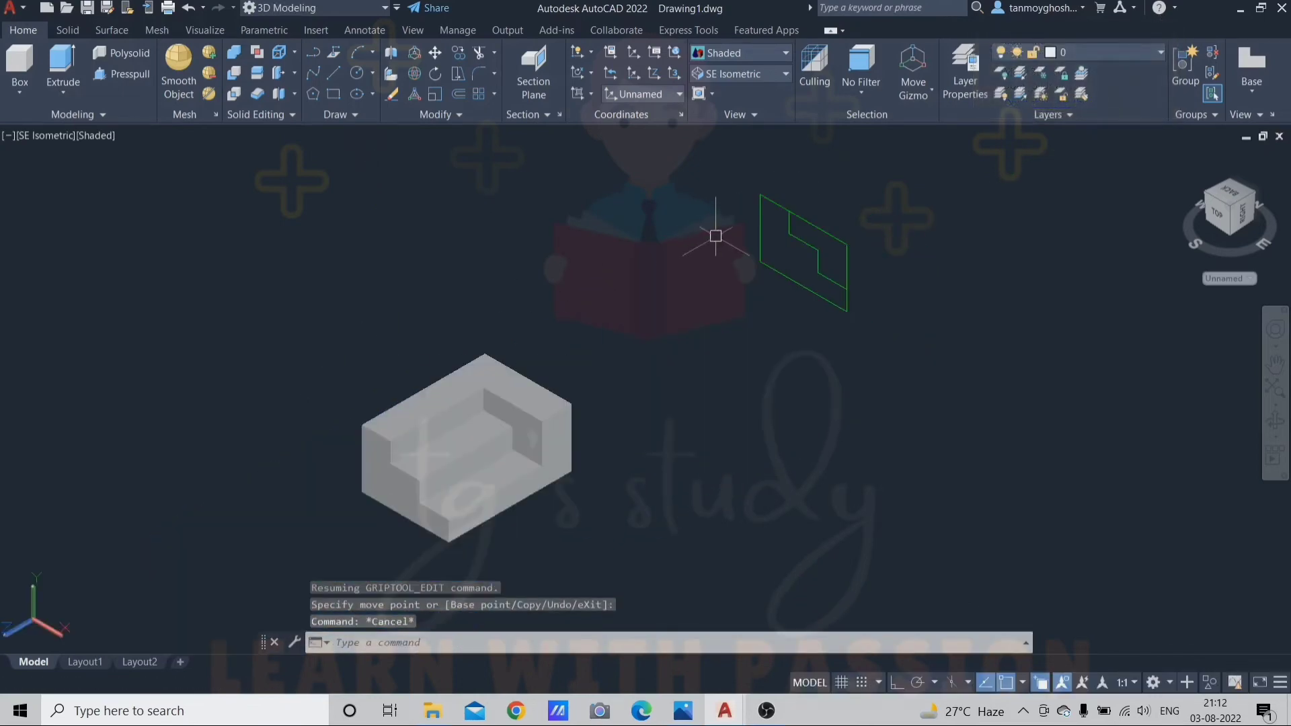
left_click(924, 169)
left_click(733, 316)
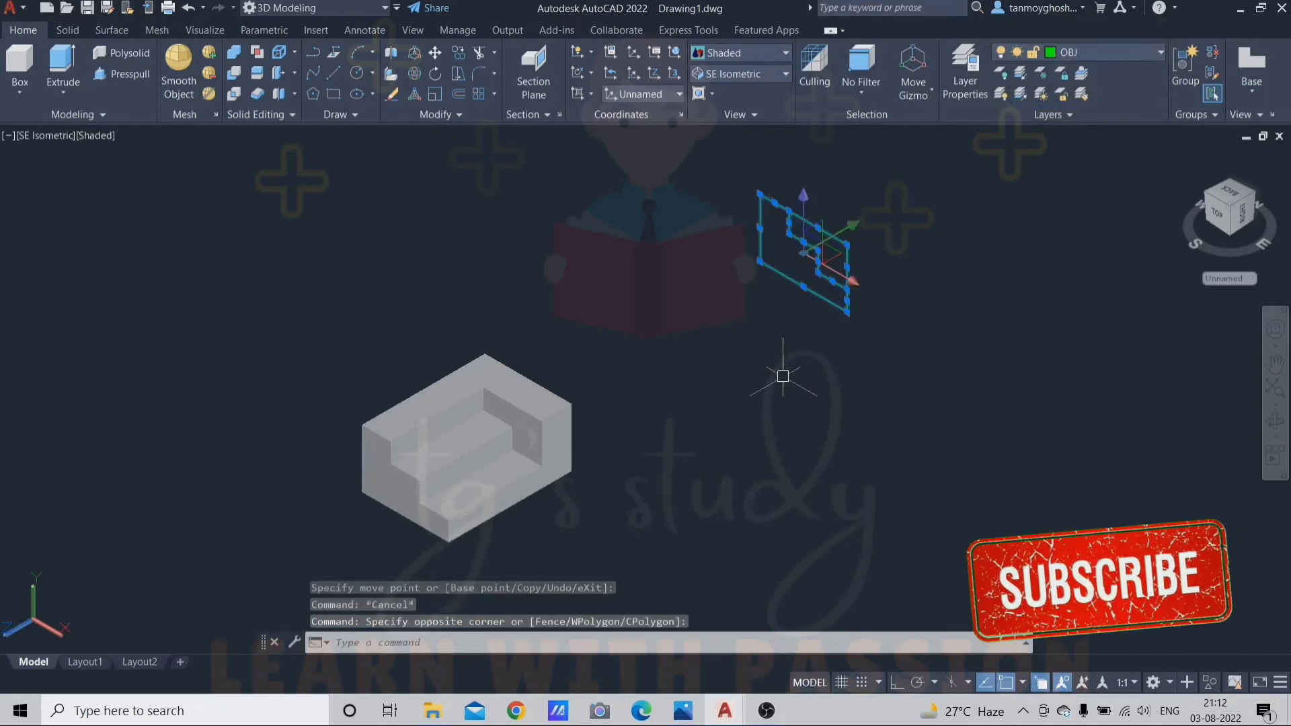
key("Delete")
Step: Set the color of the united solid to Cyan
scroll(448, 434, "up", 2)
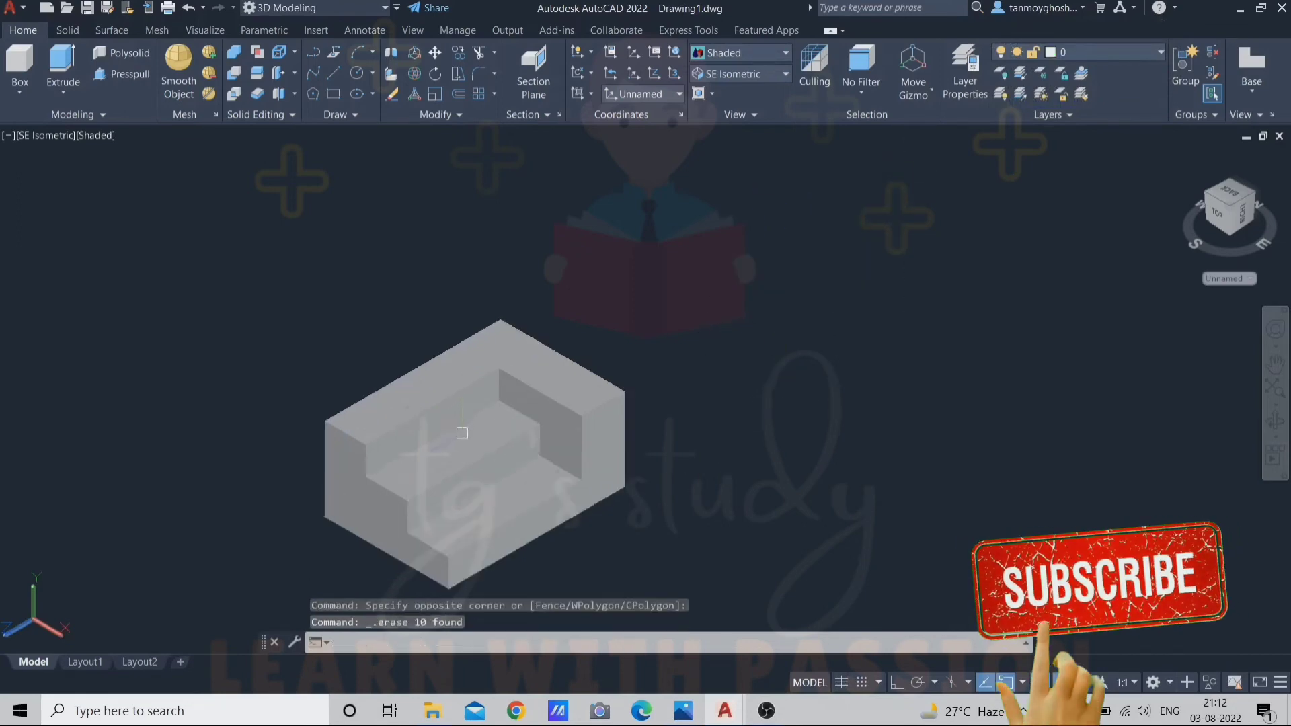
middle_click_drag(460, 435, 664, 345)
left_click(638, 336)
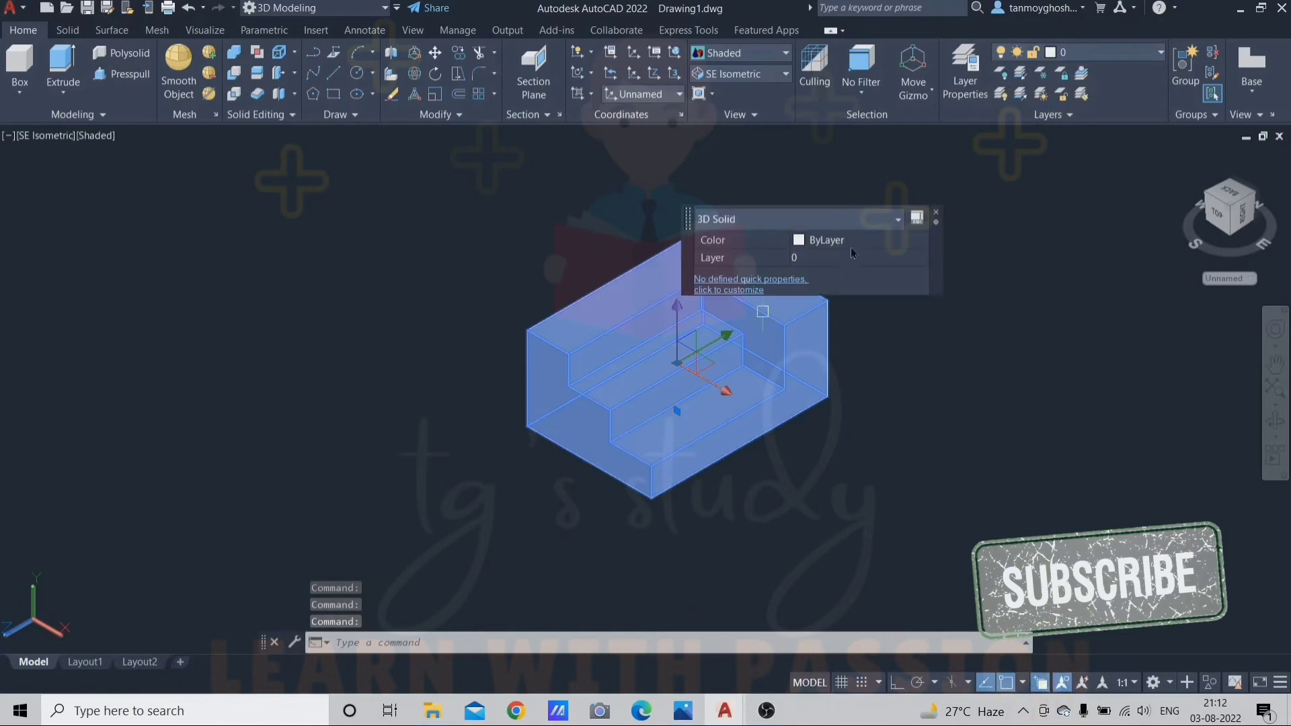
left_click(870, 240)
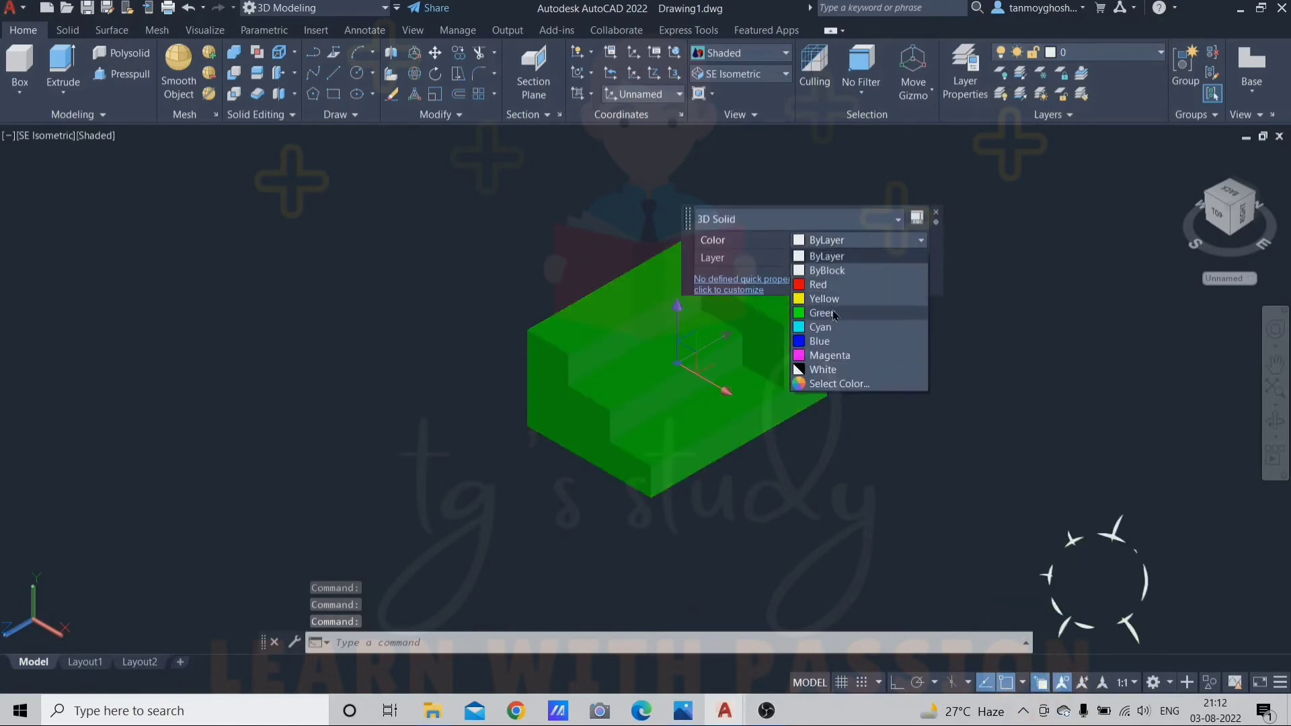
left_click(830, 326)
key("Escape")
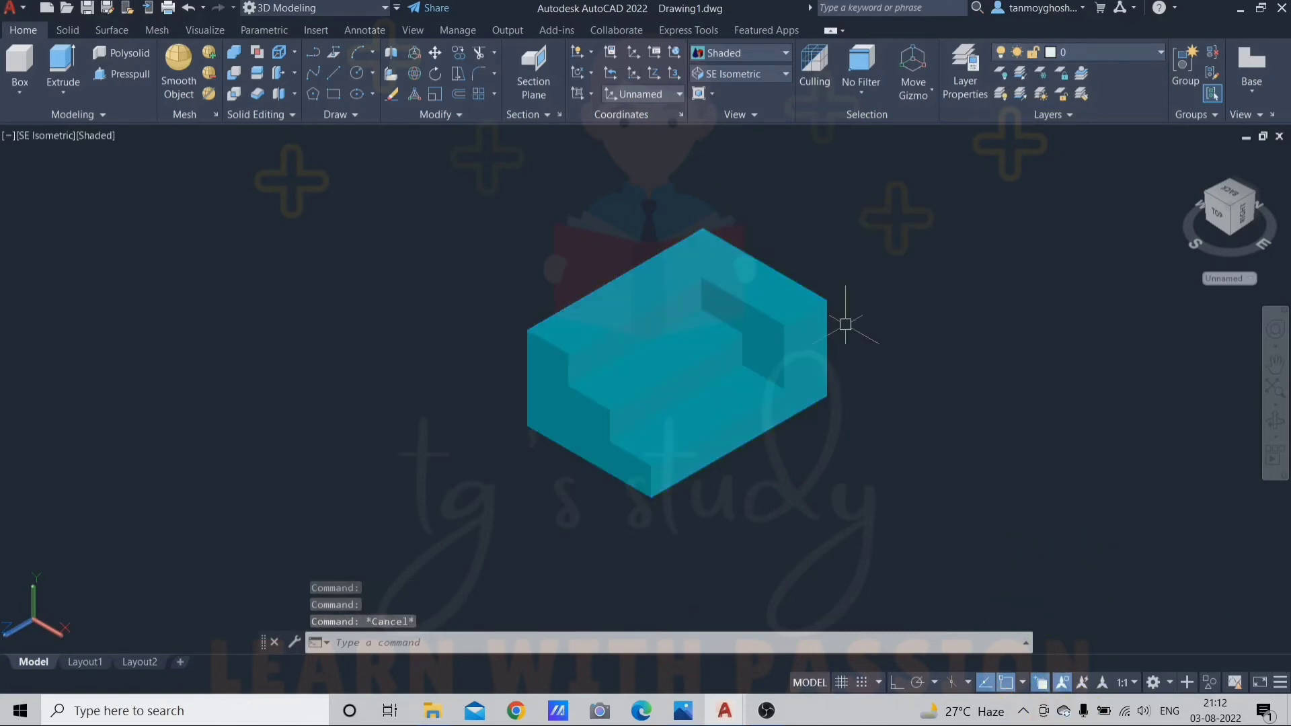
Step: Compare the cyan solid with the rendered block in 6.png and review the orthographic views in ISO TO ORTHO.dwg
scroll(729, 351, "up", 3)
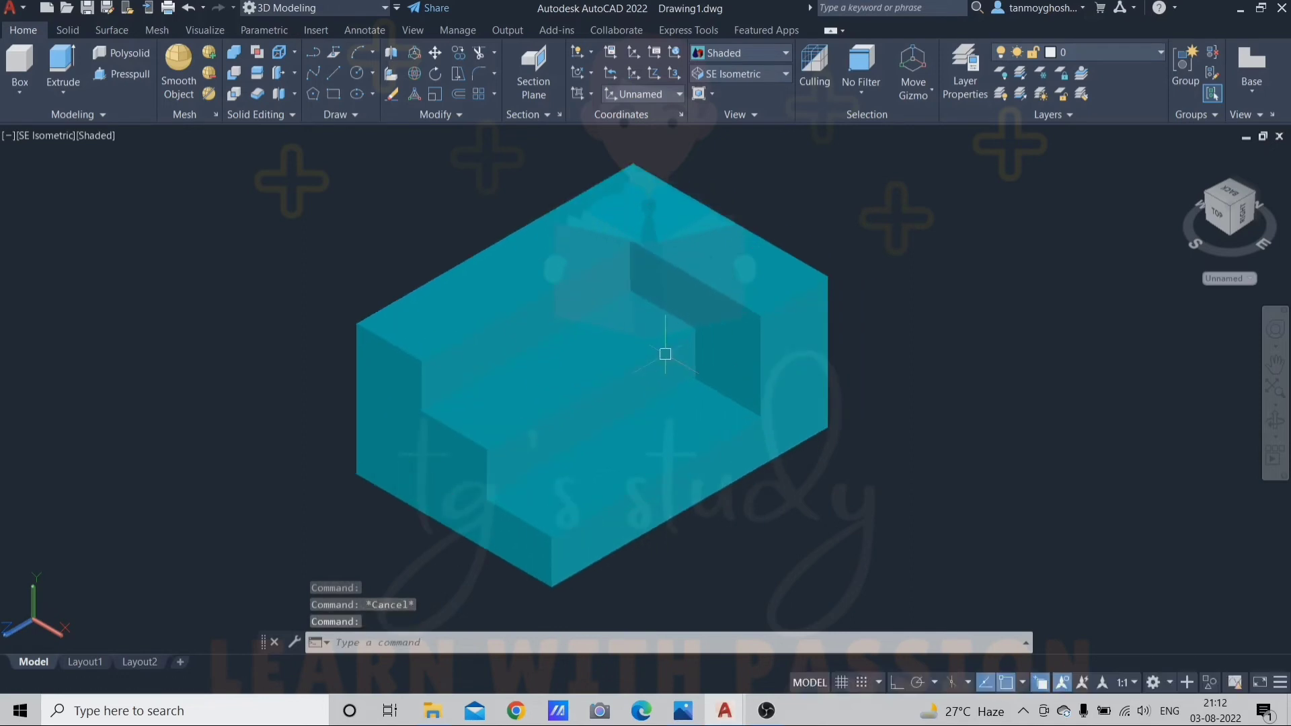
mouse_move(683, 711)
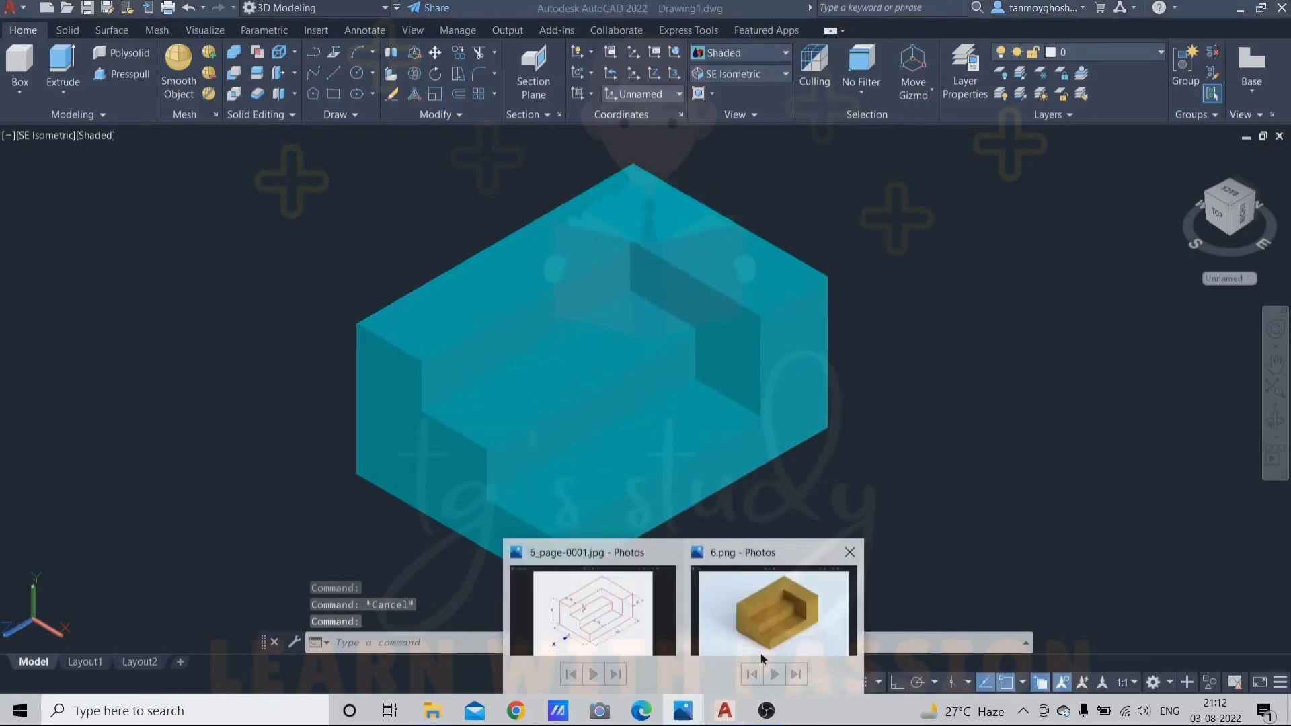
left_click(786, 629)
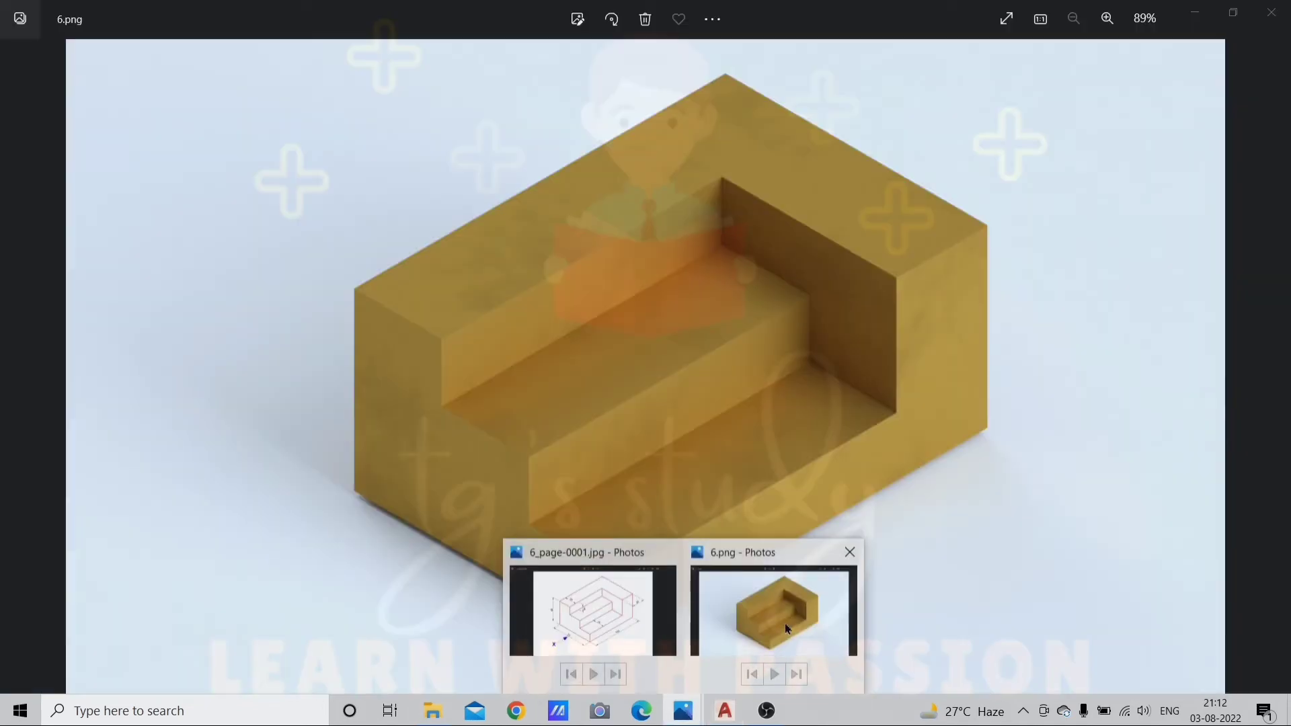
left_click(686, 717)
mouse_move(723, 706)
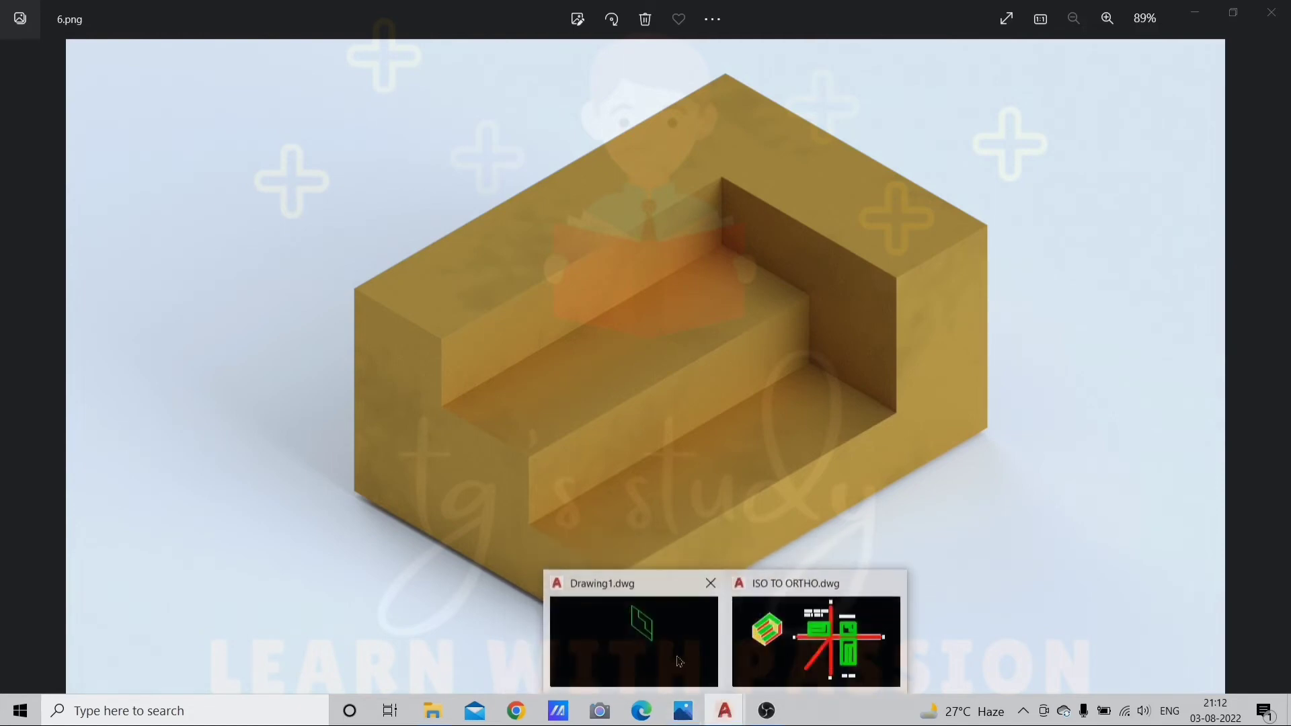
left_click(758, 657)
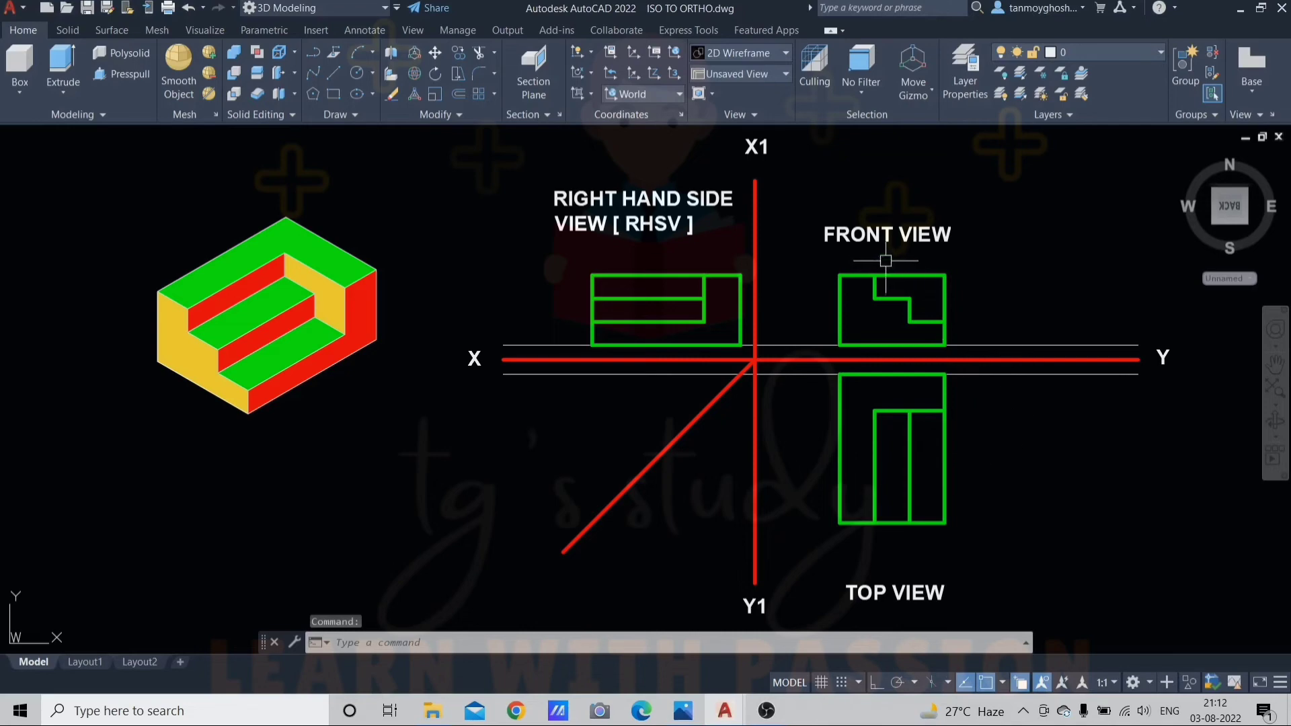
mouse_move(725, 711)
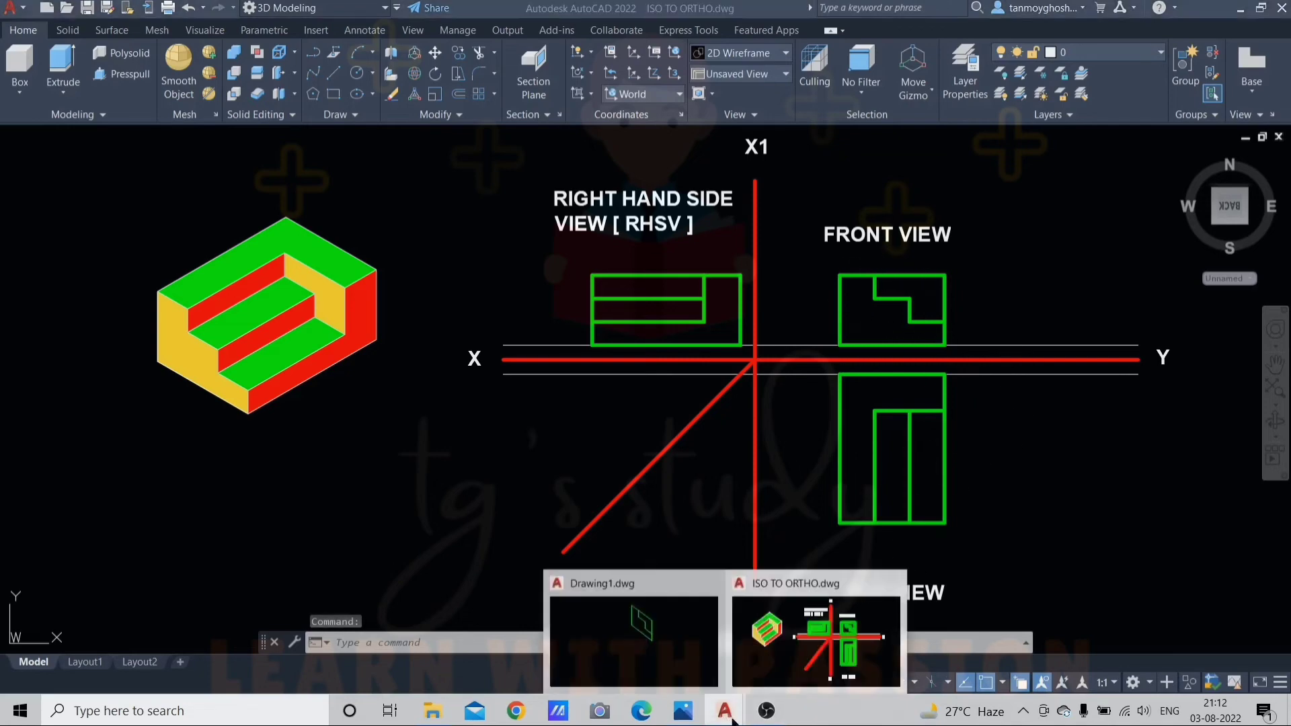
Step: Show the solid in Drawing1.dwg in the Front view and compare it with the front view in ISO TO ORTHO.dwg
left_click(669, 650)
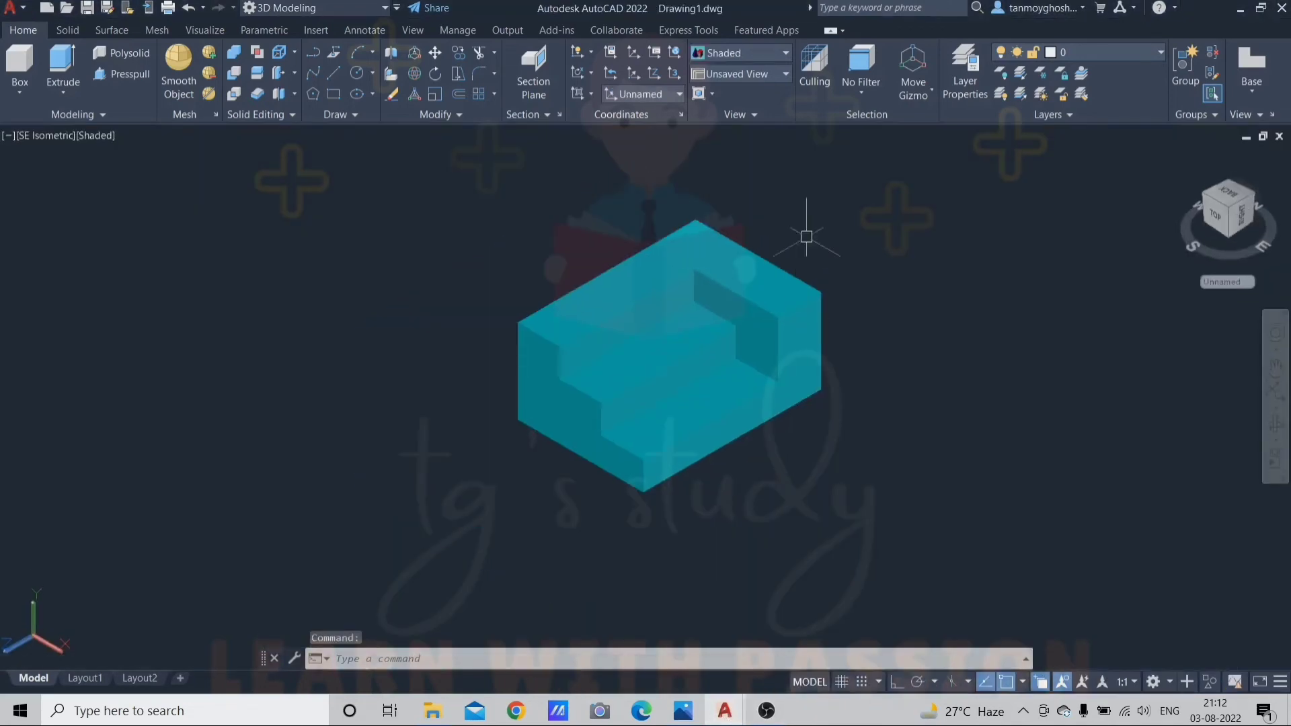
left_click(743, 74)
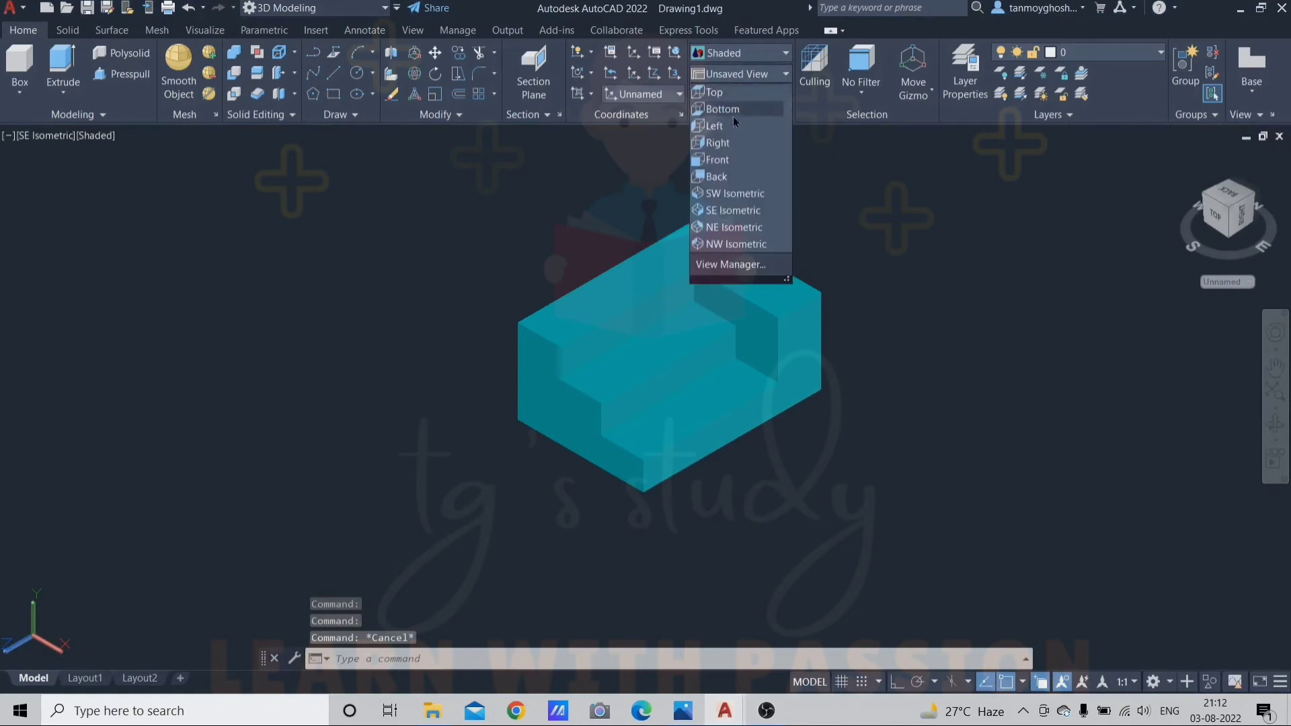
left_click(726, 160)
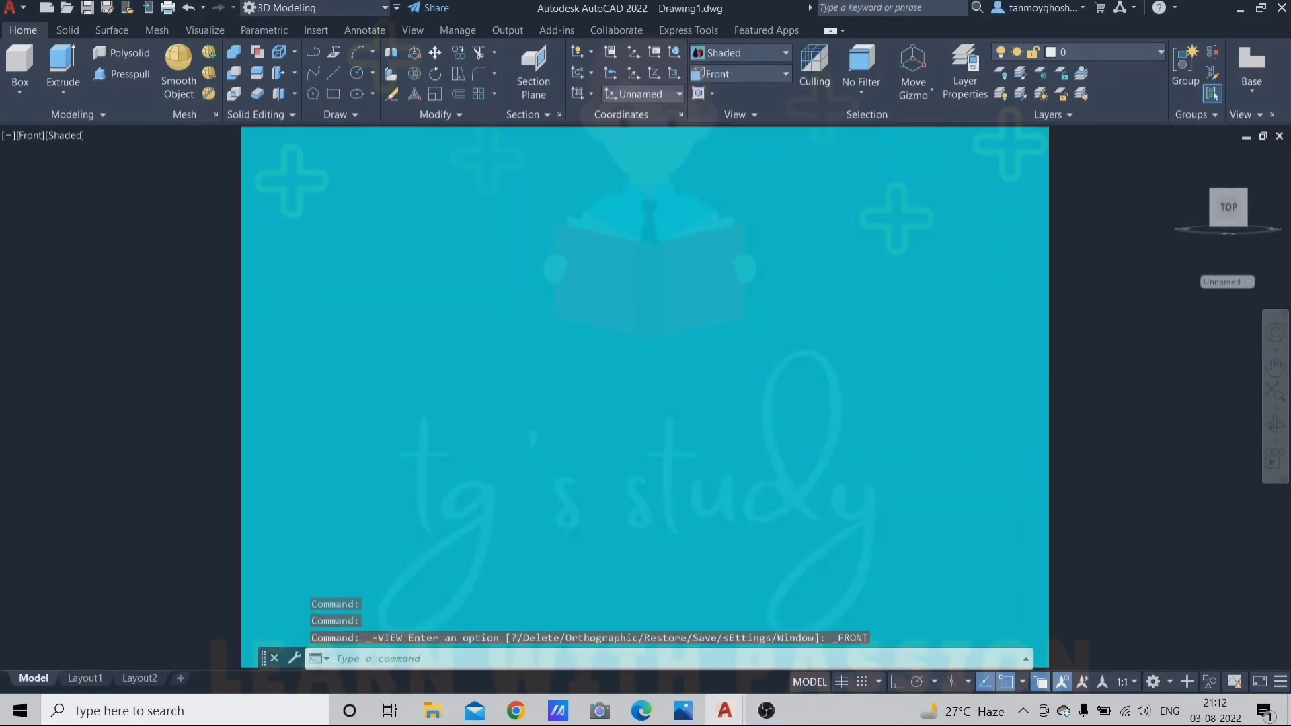
middle_click_drag(843, 297, 736, 327)
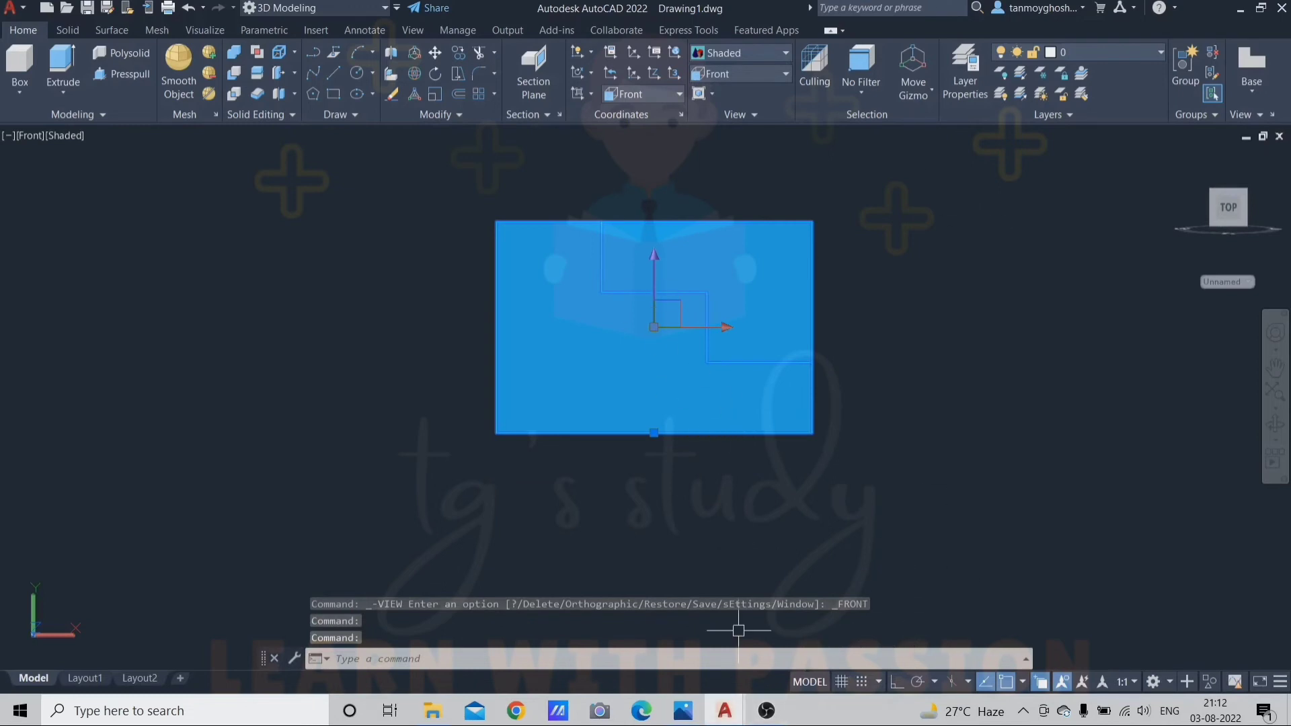
mouse_move(718, 716)
left_click(813, 647)
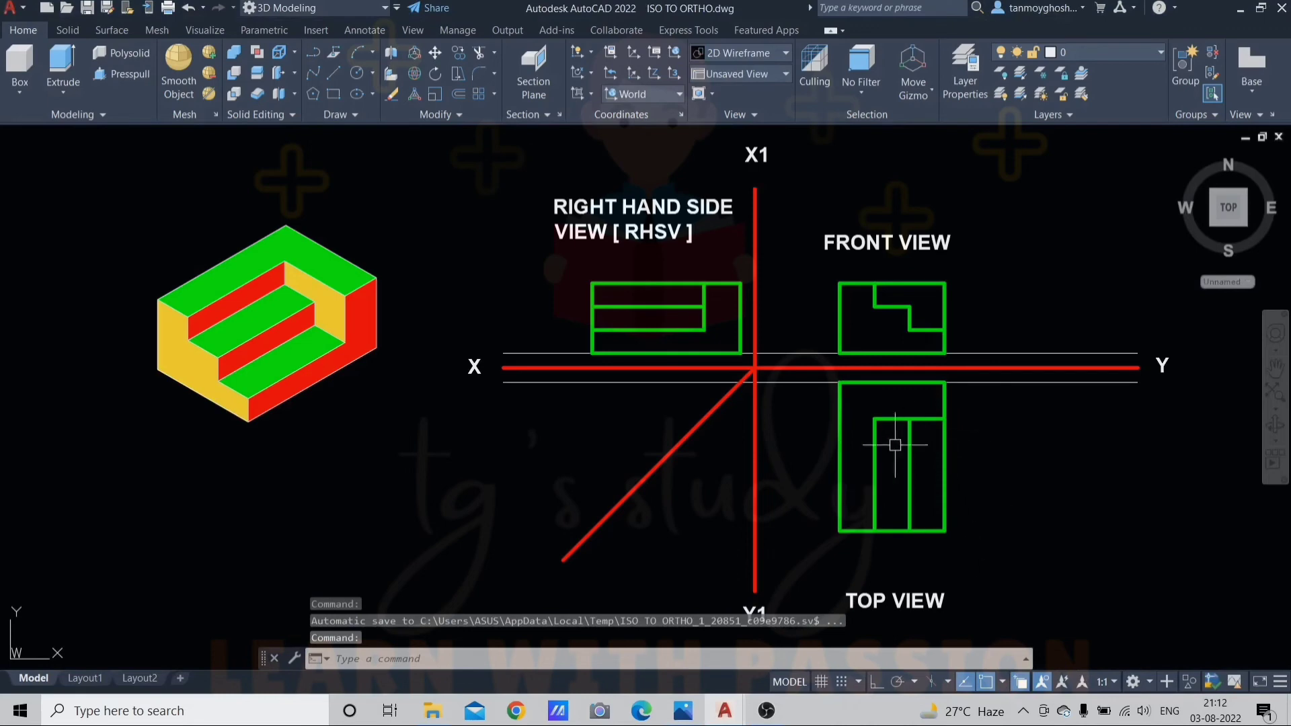
Step: Show the solid in Drawing1.dwg in the Top view, select it to reveal its edges, and compare it with the top view in ISO TO ORTHO.dwg
mouse_move(726, 712)
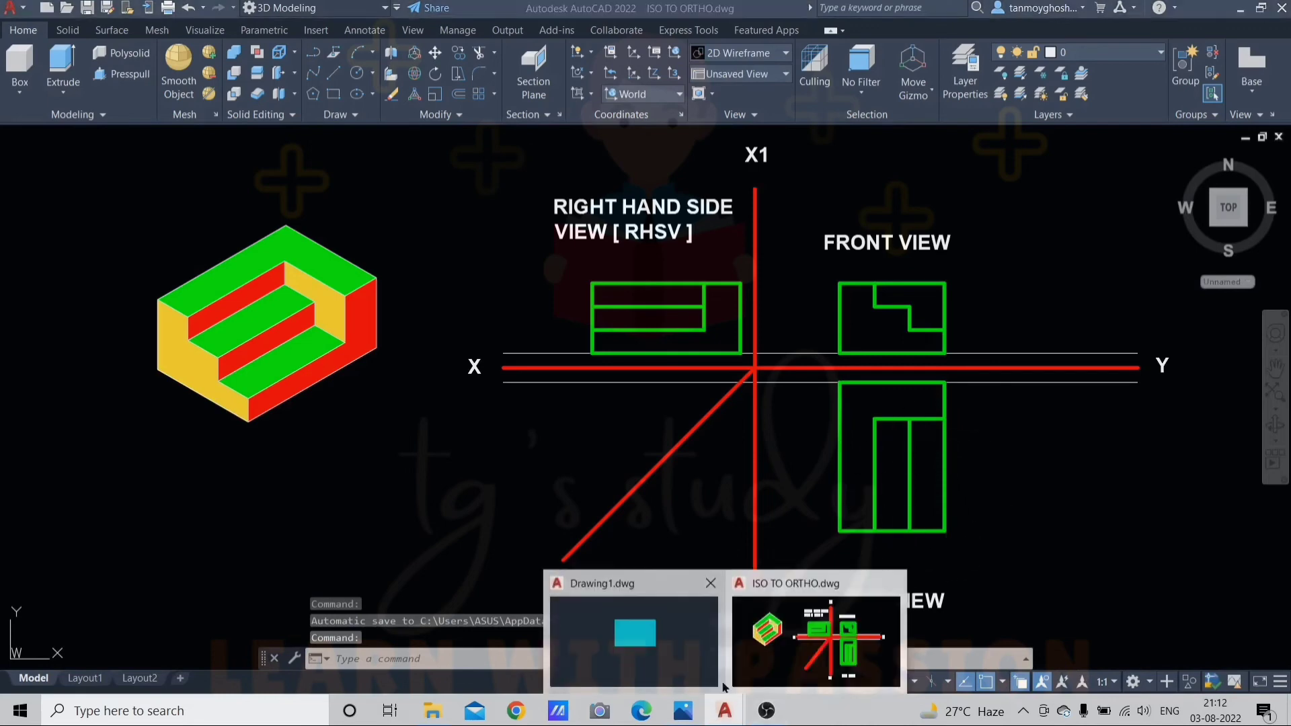
left_click(632, 635)
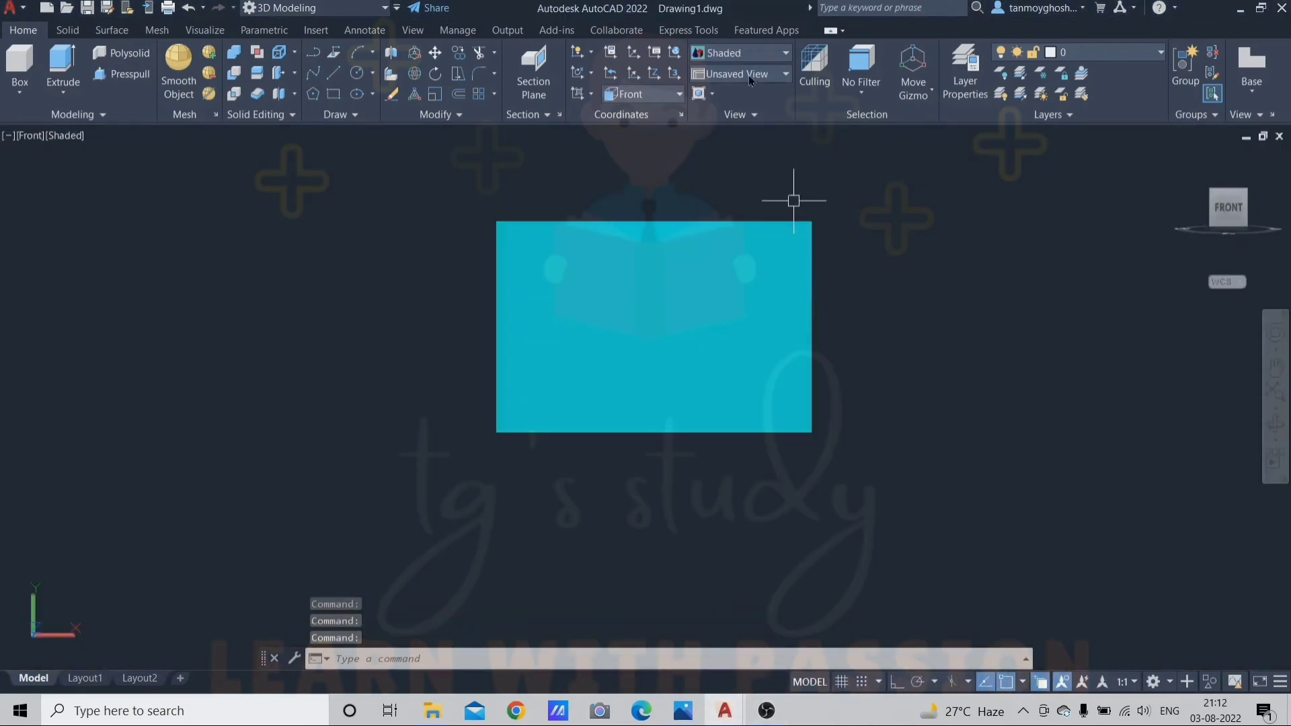
left_click(750, 74)
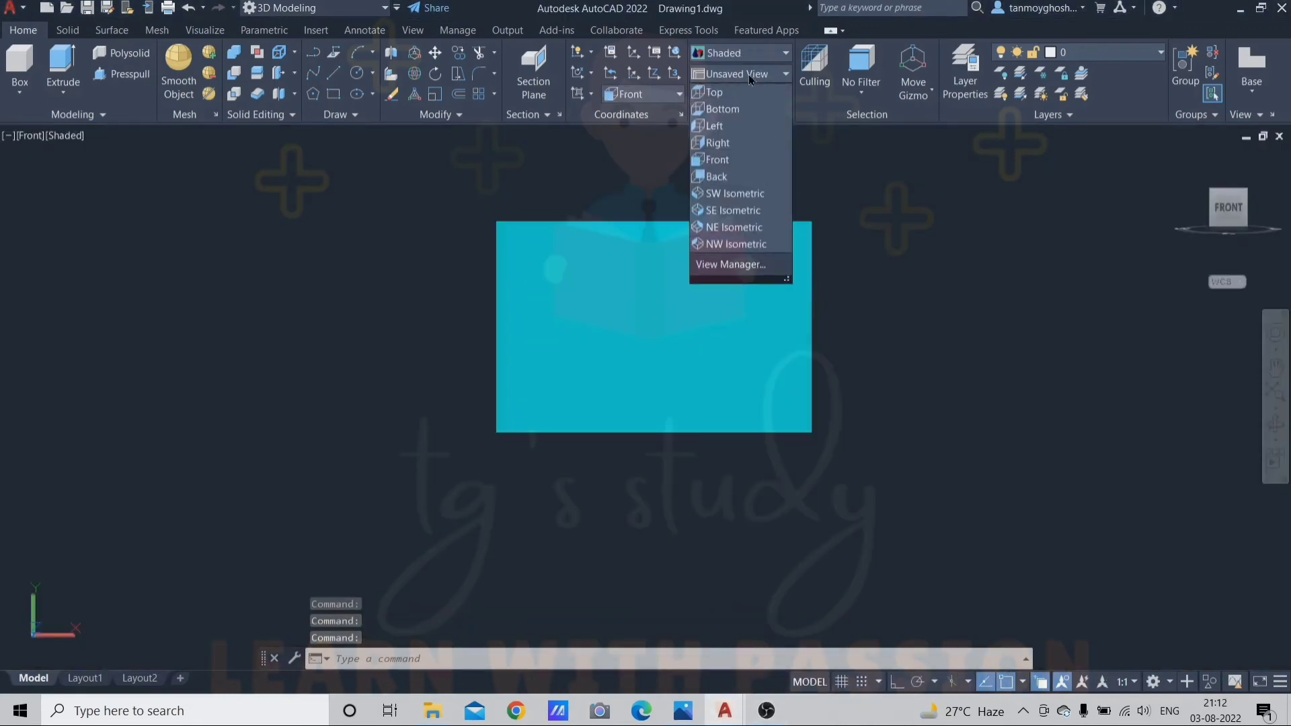
left_click(714, 92)
left_click(632, 560)
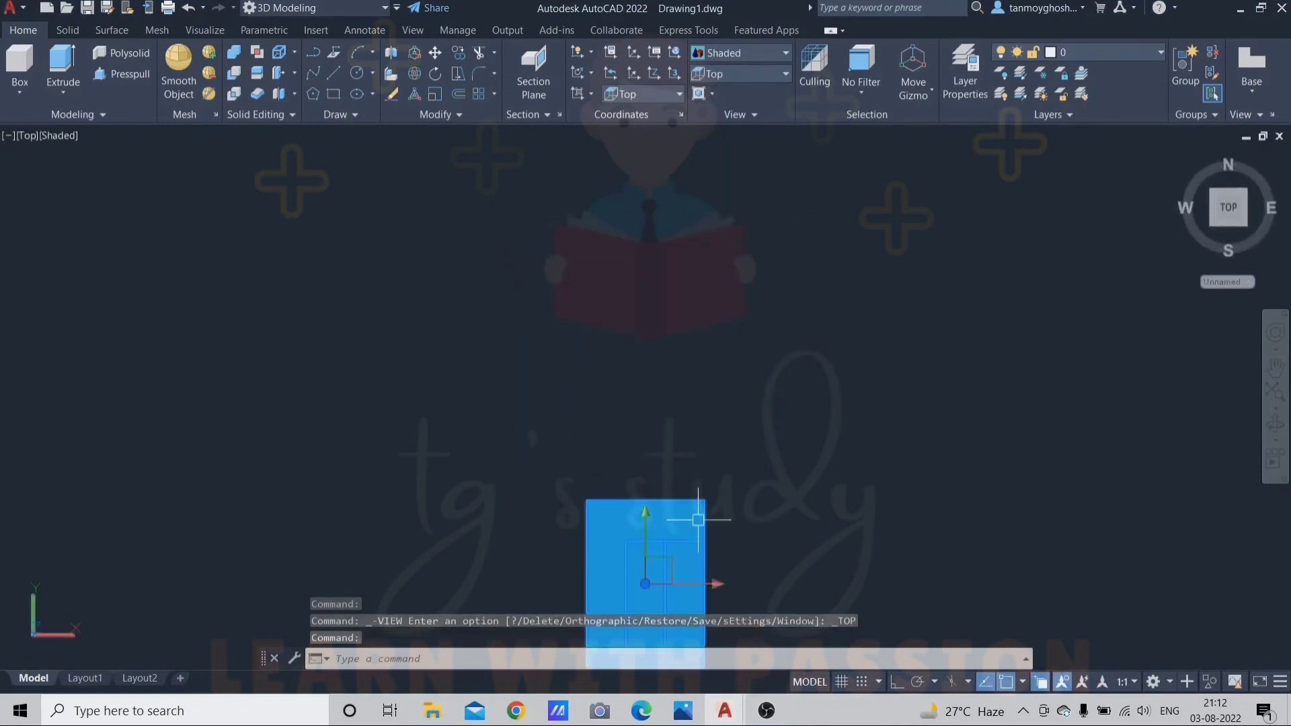
middle_click_drag(764, 467, 835, 320)
scroll(756, 384, "up", 4)
middle_click_drag(748, 405, 774, 280)
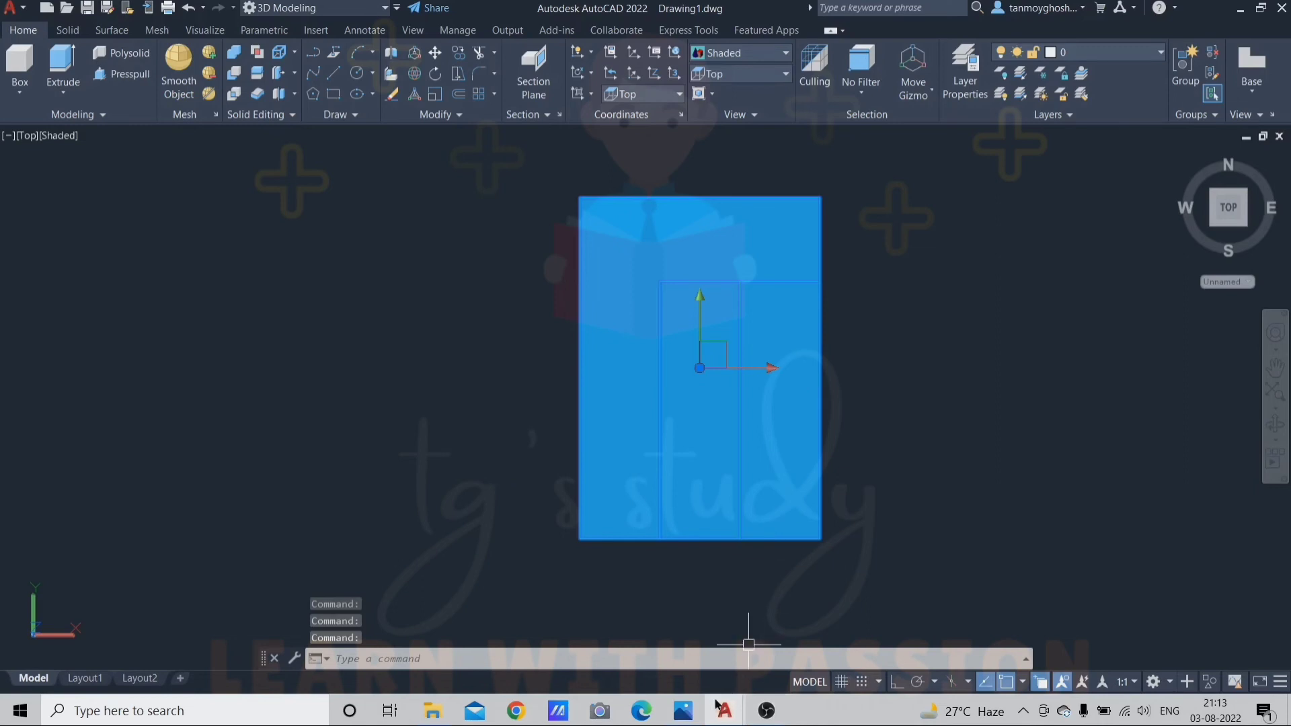
left_click(728, 717)
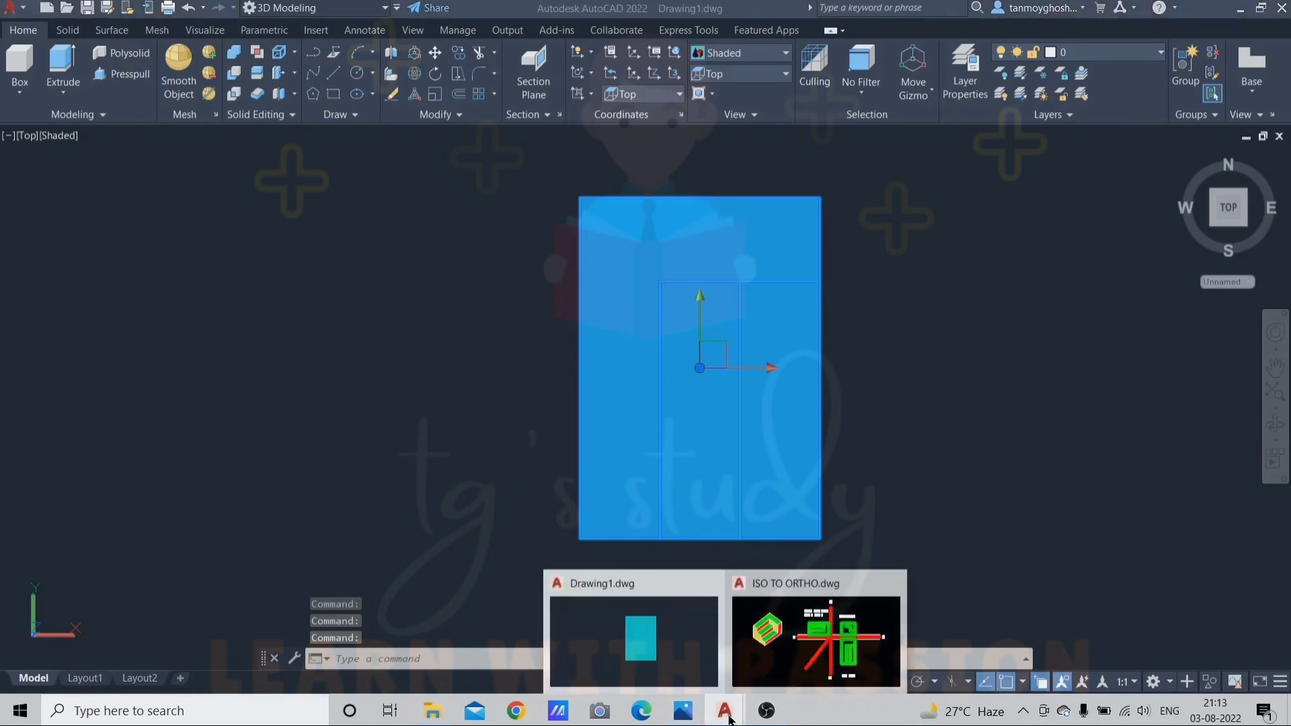
left_click(797, 636)
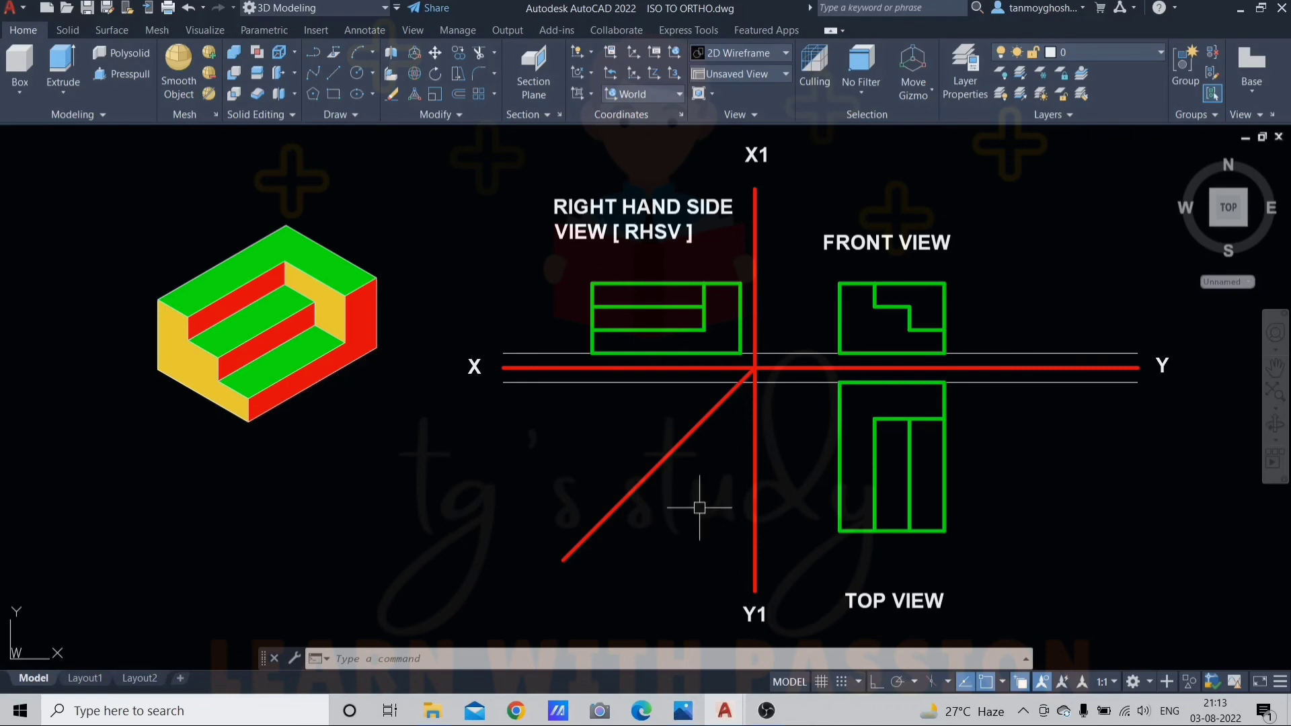
Step: Show the solid in Drawing1.dwg in the Right view and select it to examine its step edges
mouse_move(724, 714)
left_click(634, 632)
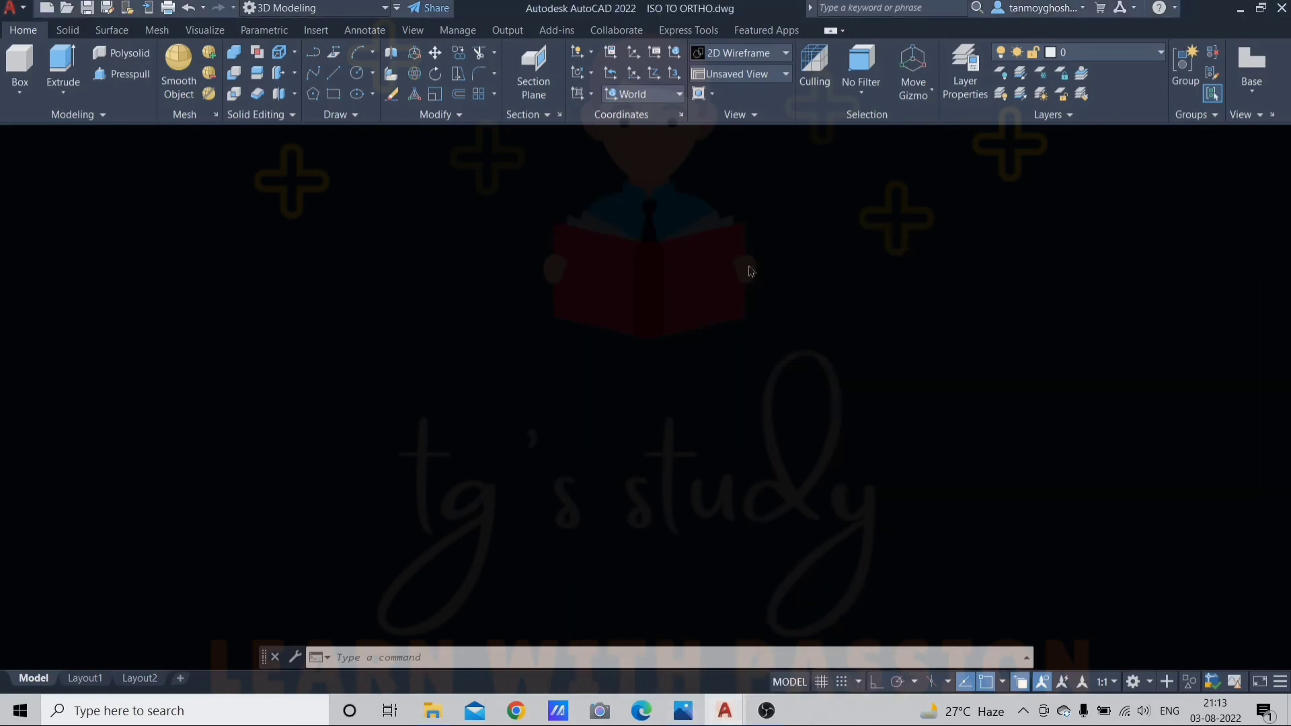
left_click(758, 74)
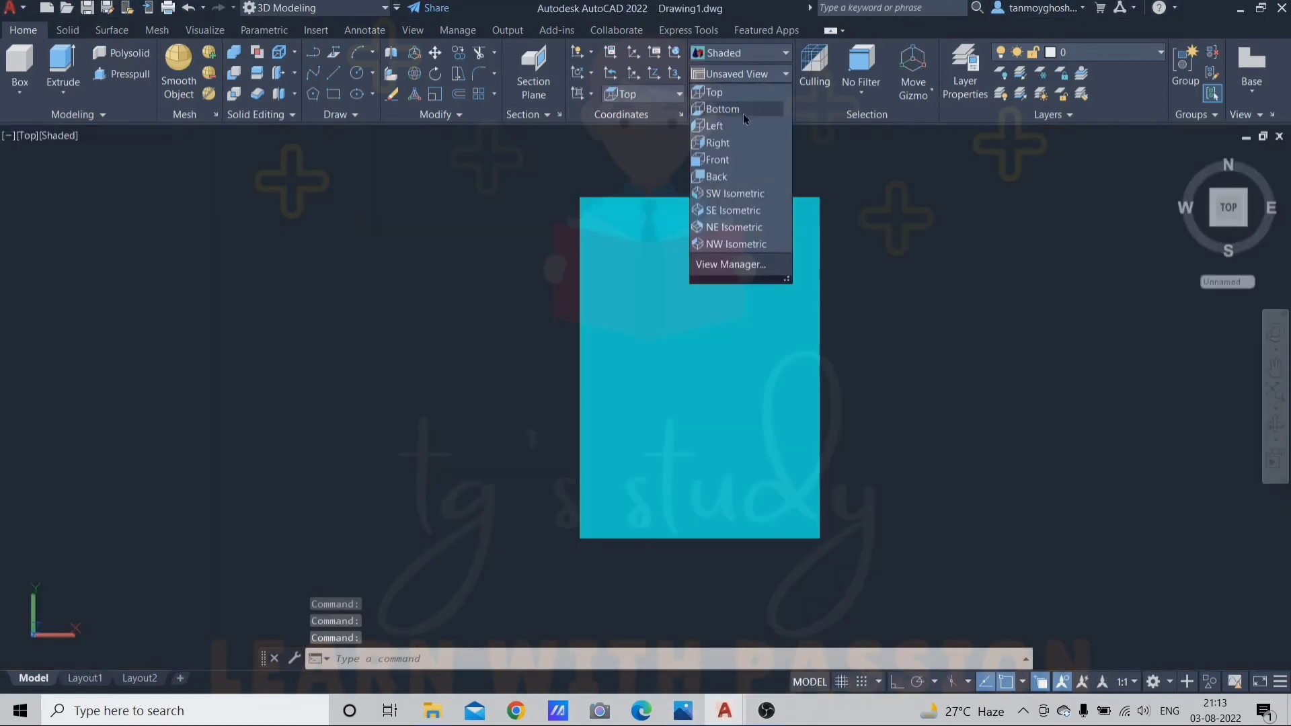
left_click(717, 142)
left_click(312, 400)
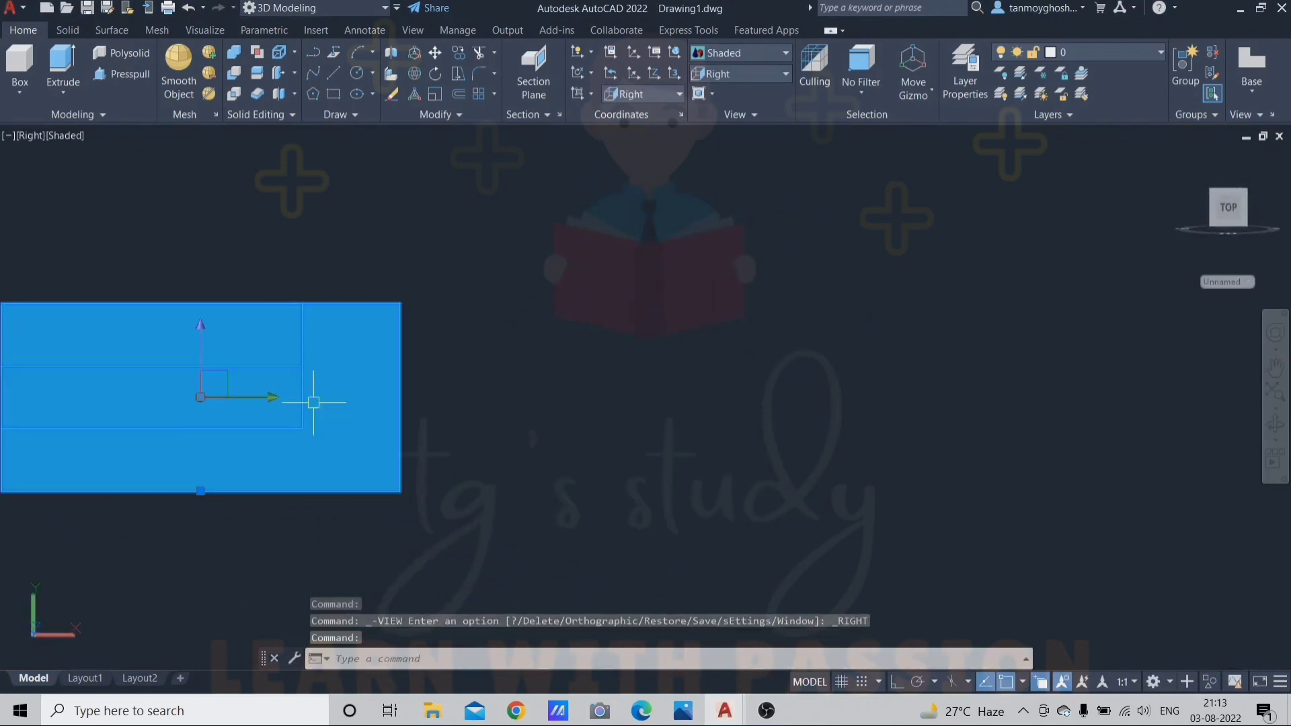
middle_click_drag(617, 363, 1061, 312)
scroll(830, 313, "up", 2)
scroll(841, 324, "up", 3)
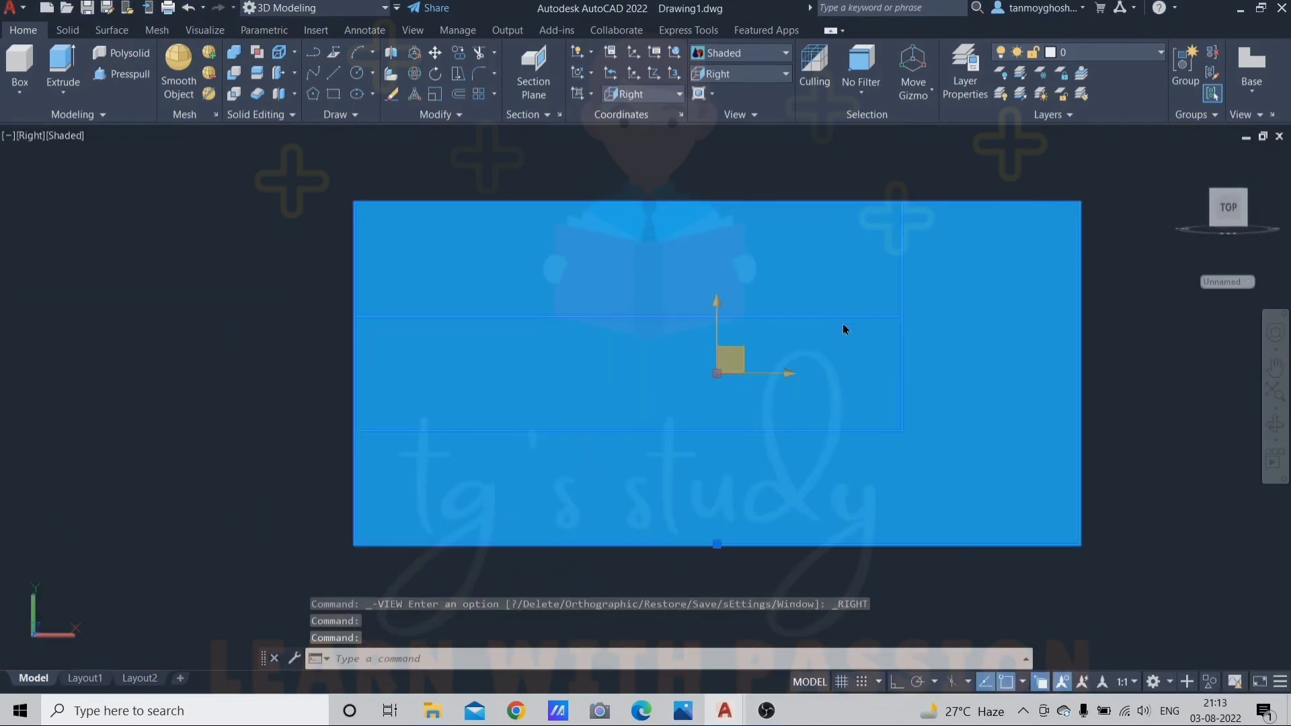
middle_click_drag(841, 324, 783, 307)
scroll(783, 307, "down", 2)
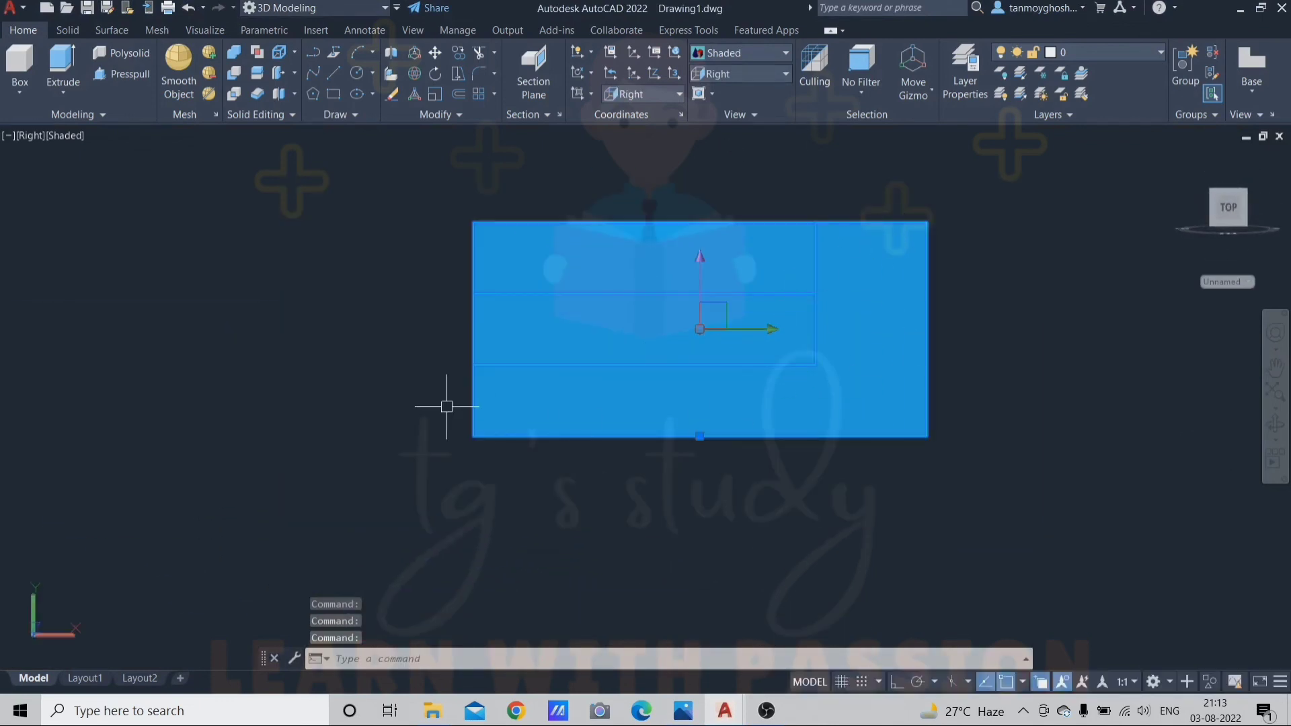
Step: Return the stepped block to the SE Isometric view, centered in the drawing area, and leave it deselected
left_click(726, 74)
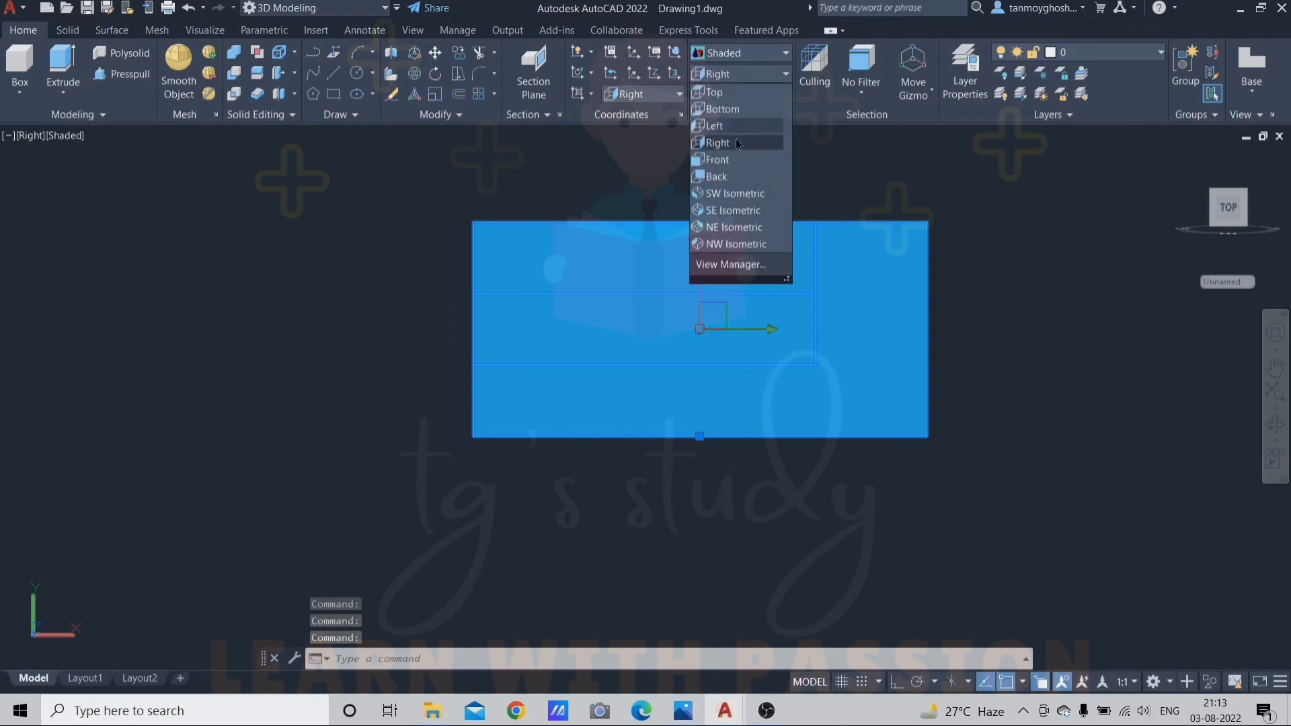
left_click(731, 210)
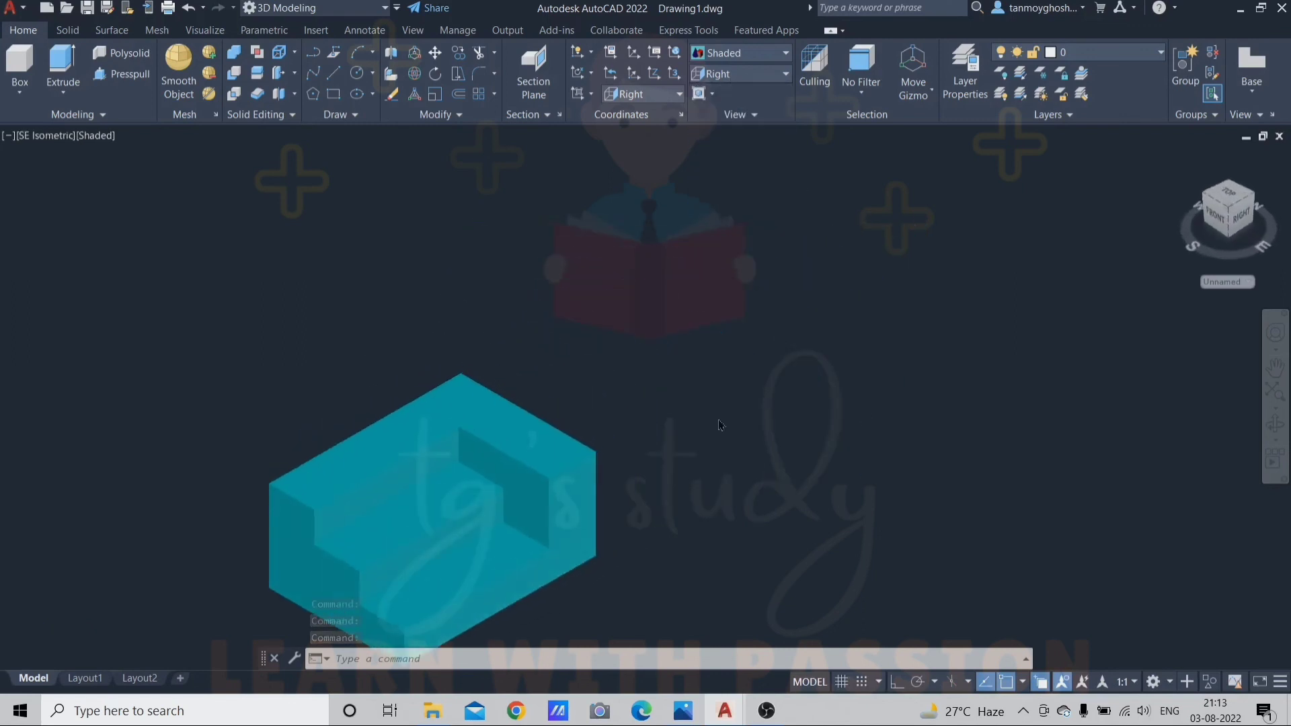
middle_click_drag(481, 483, 707, 337)
scroll(685, 373, "up", 2)
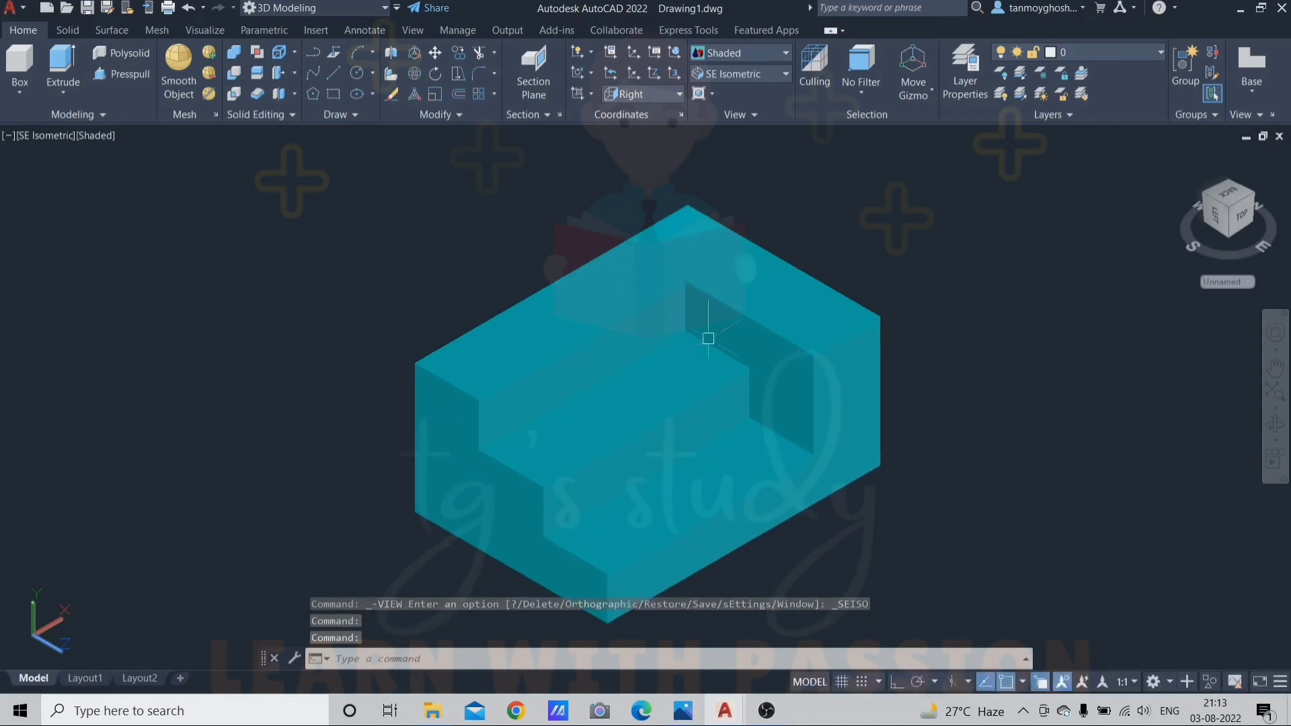
key("Escape")
left_click(605, 363)
key("Escape")
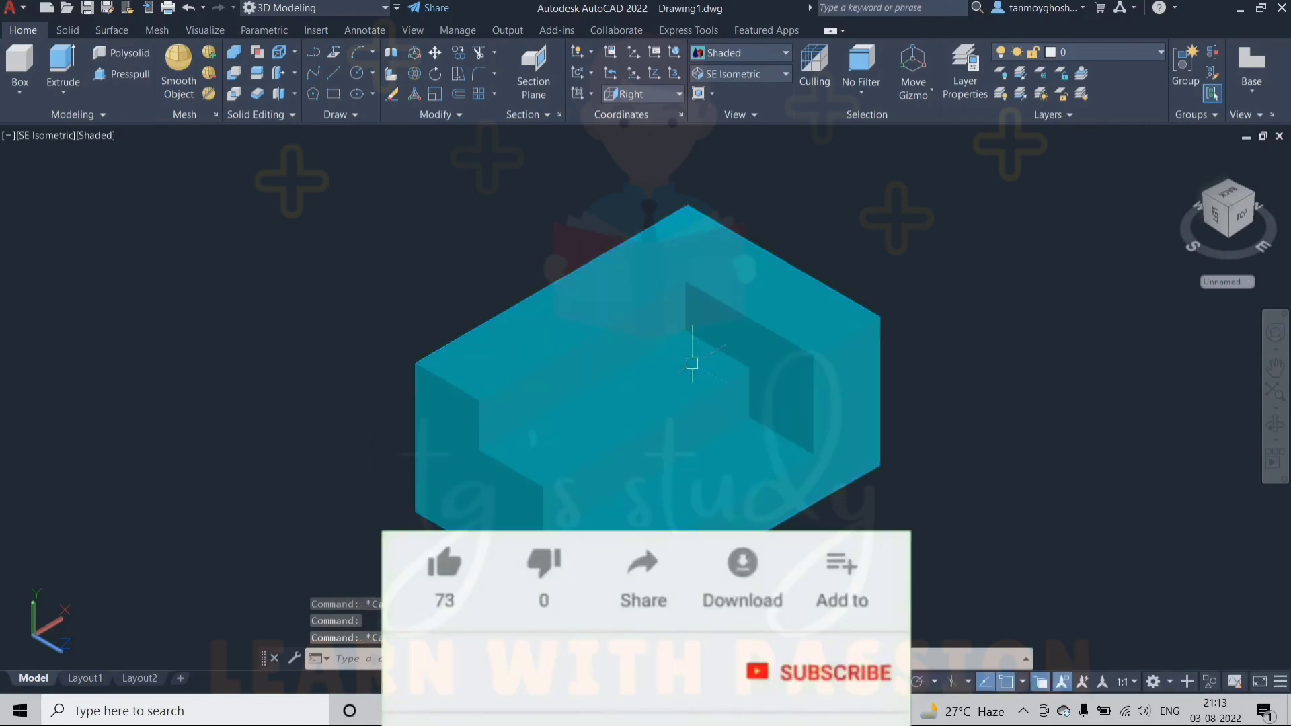
middle_click_drag(725, 393, 714, 383)
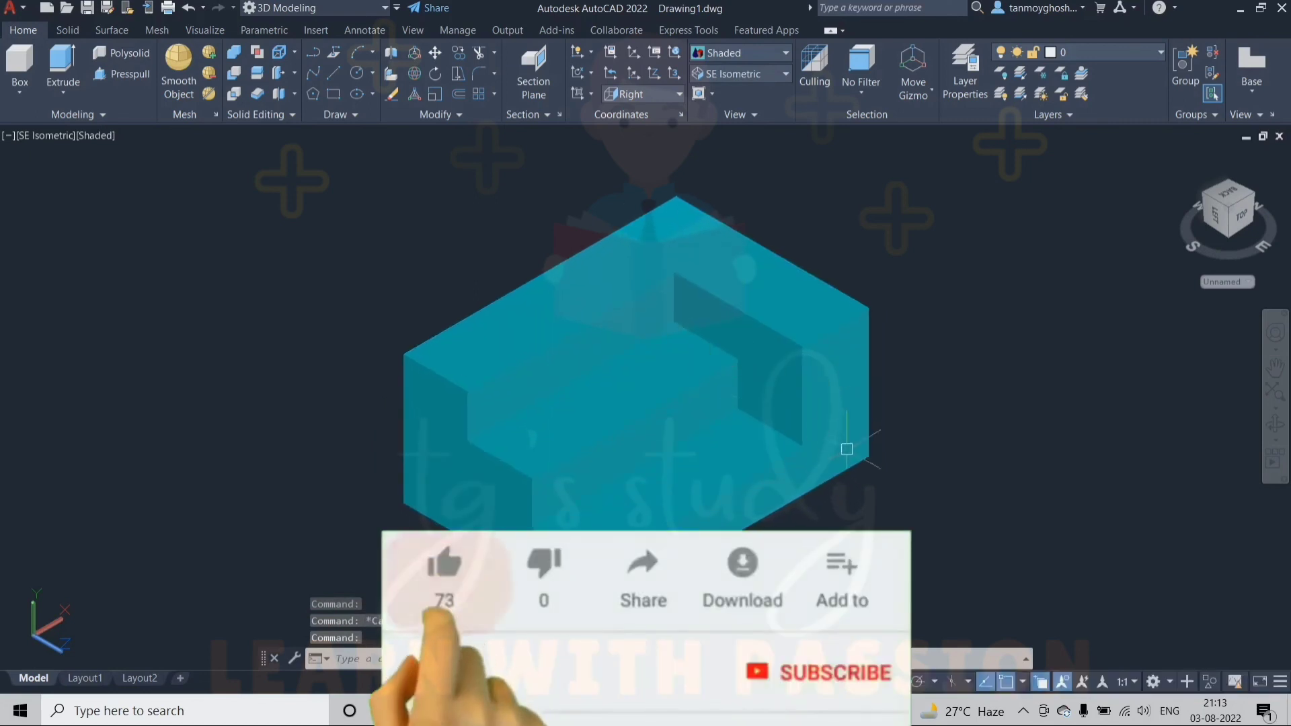